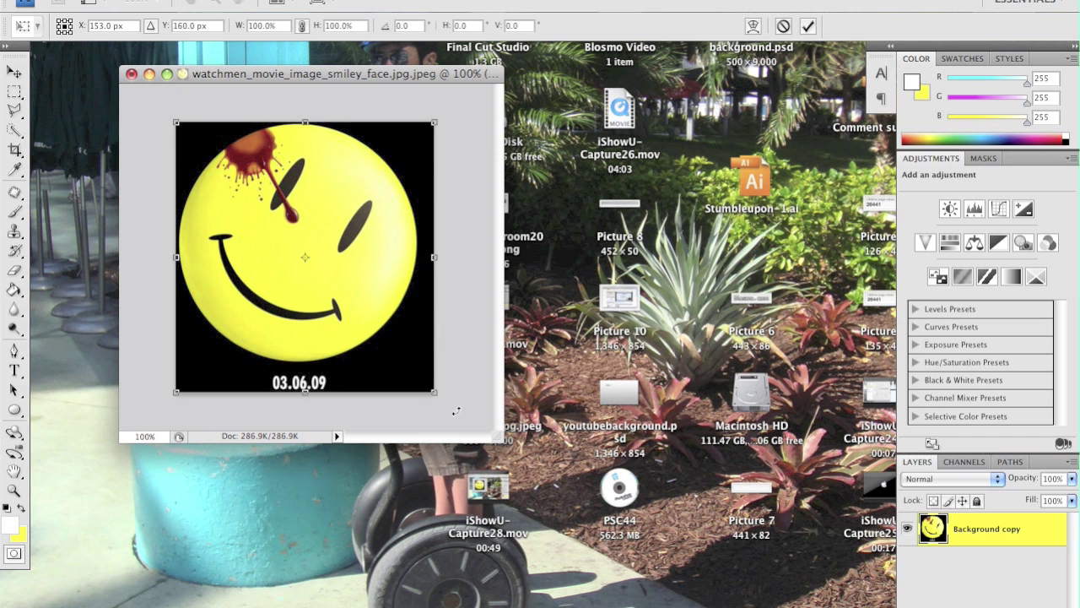
- Apply the smiley's rotation and add a black solid color fill layer beneath the smiley layer
key(Return)
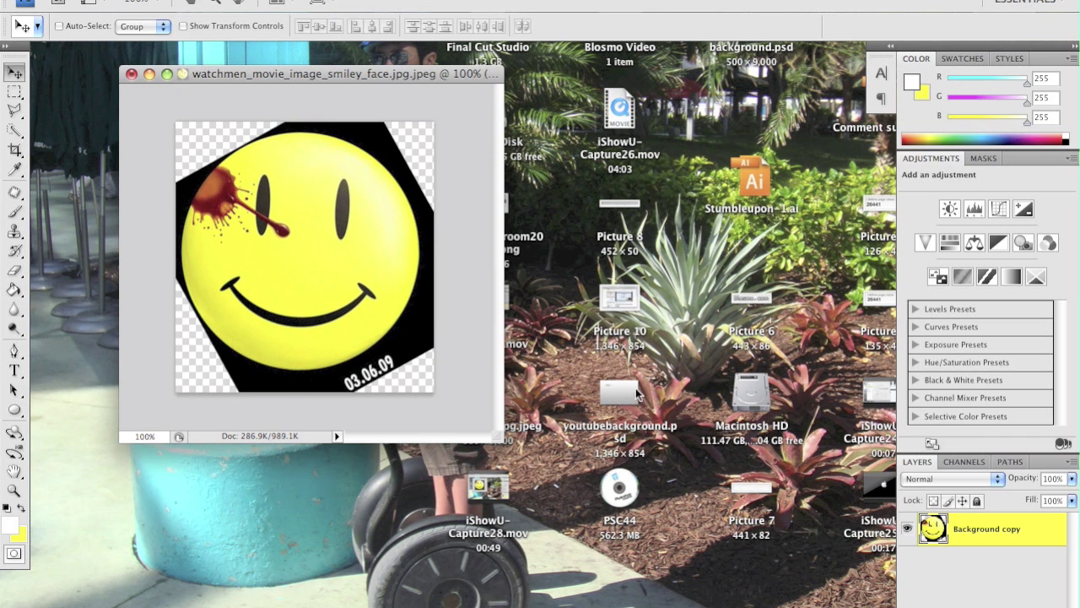
click(989, 606)
click(998, 399)
click(588, 525)
key(Return)
drag(1021, 528, 1005, 576)
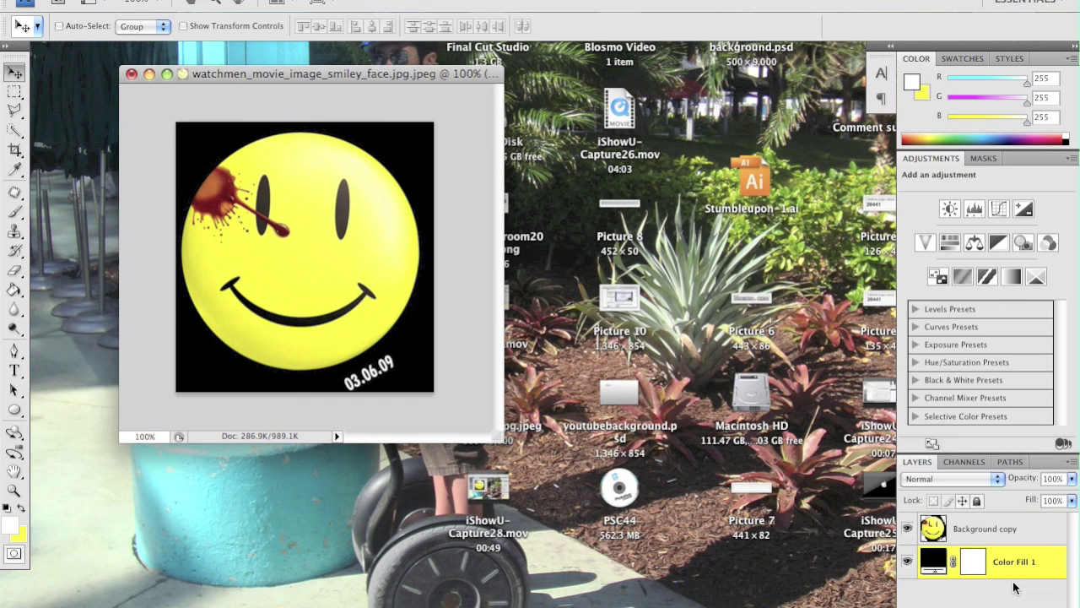
- Create a new document named watchmen-smiley, using the size preset of the open Watchmen smiley image
key(super+n)
click(469, 172)
key(Escape)
text(watchmen-smiley)
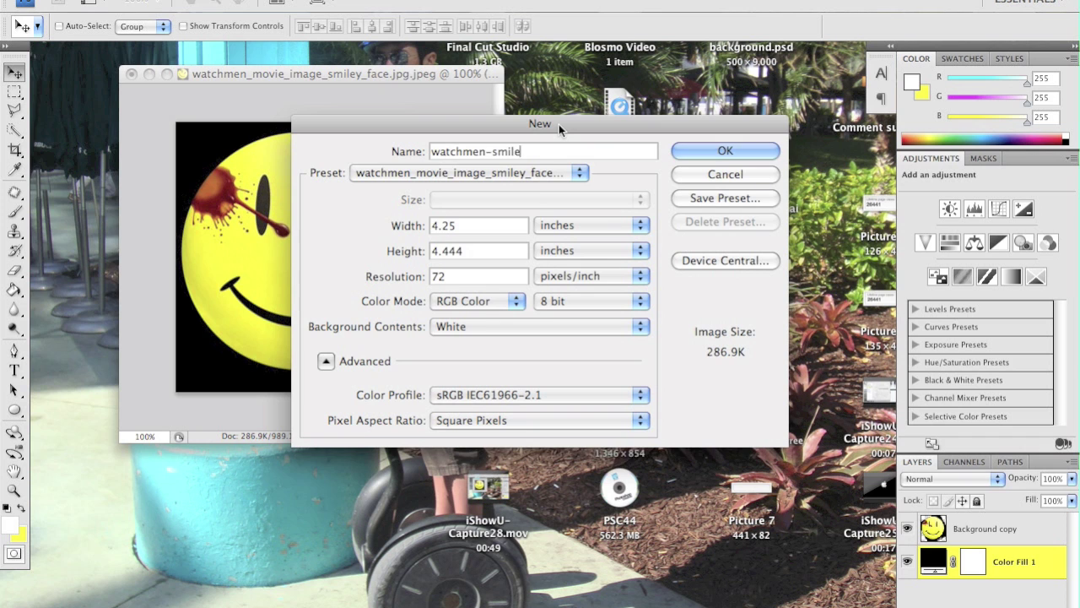
key(Return)
- Place the new document beside the reference image and add a black solid color fill layer to it
drag(169, 70, 590, 127)
click(988, 606)
click(989, 399)
click(678, 516)
key(Return)
click(589, 122)
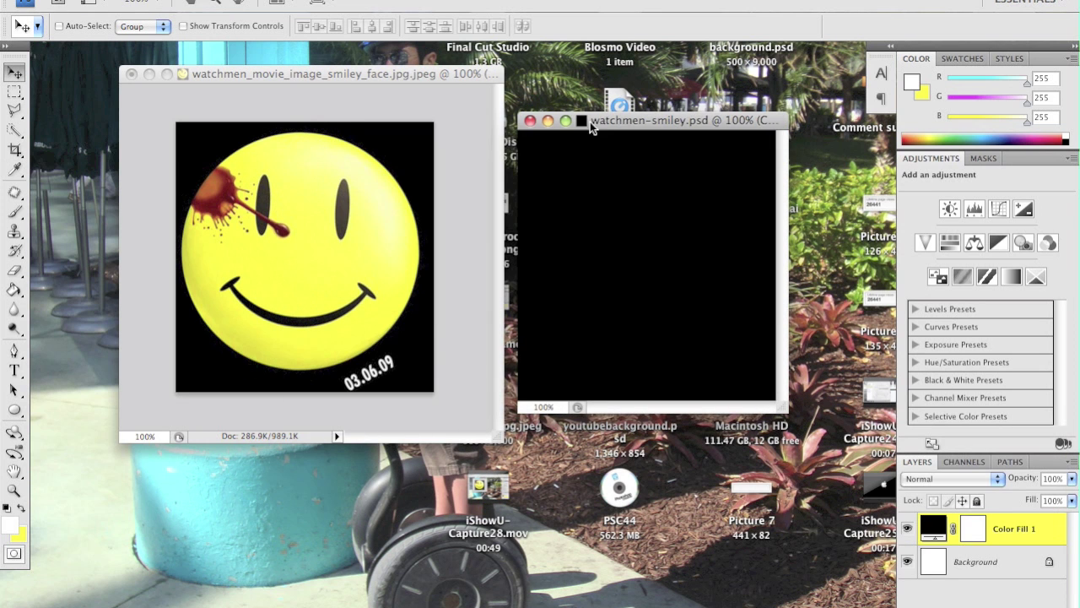
- Sample the reference face's yellow and draw a large circle shape centered on the black canvas
click(14, 411)
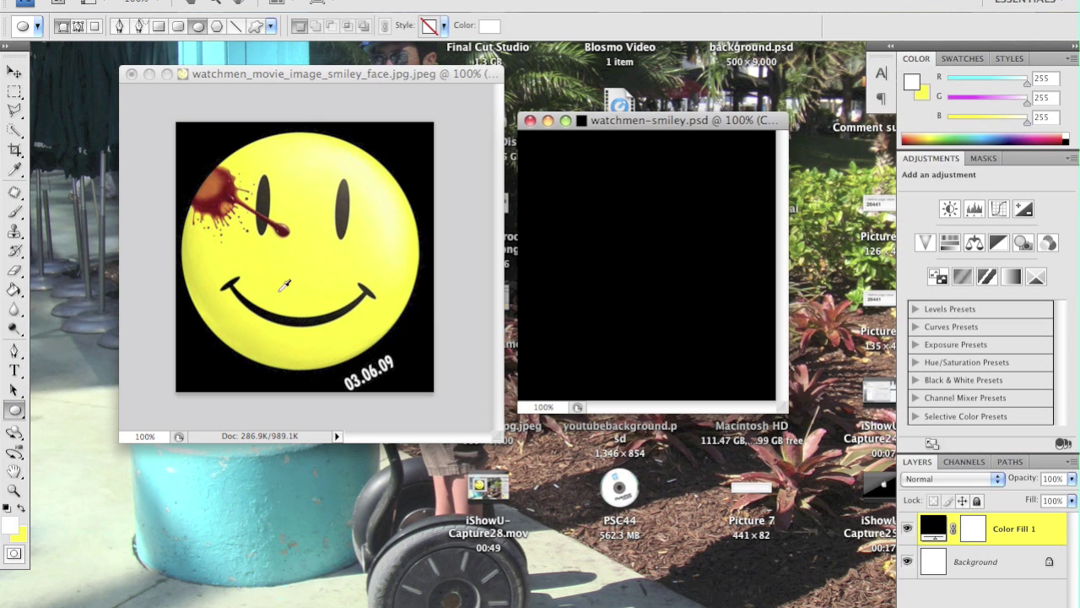
click(300, 261)
drag(529, 157, 759, 382)
key(v)
key(super+t)
key(Return)
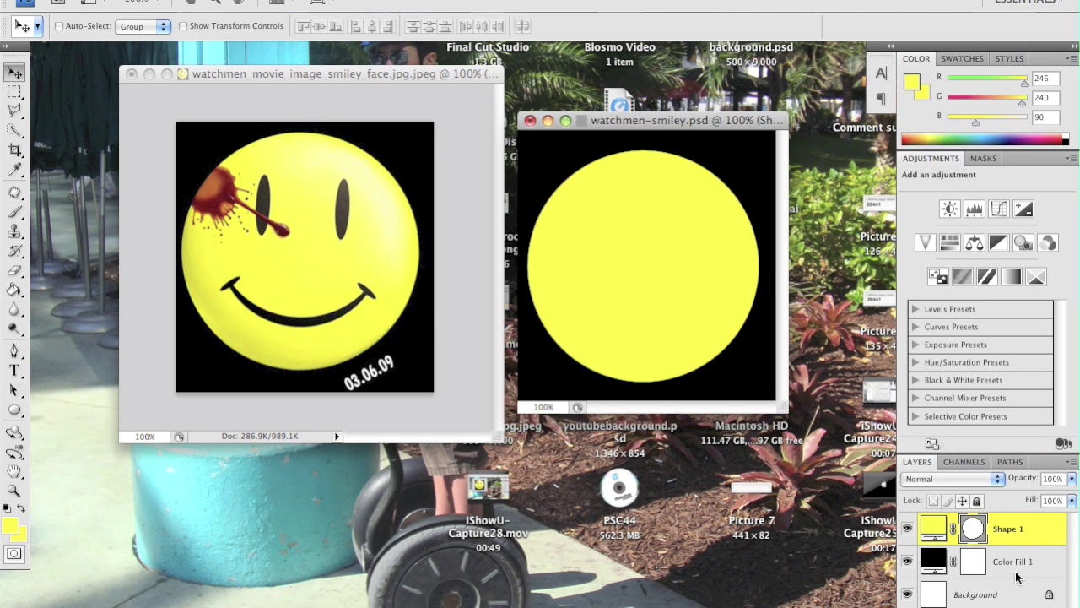
- Add a new layer named highlight above the yellow circle
key(super+shift+alt+n)
double_click(970, 529)
text(highlight)
key(Return)
- Select the canvas's upper-right quarter and fill it with white on the highlight layer
key(super+a)
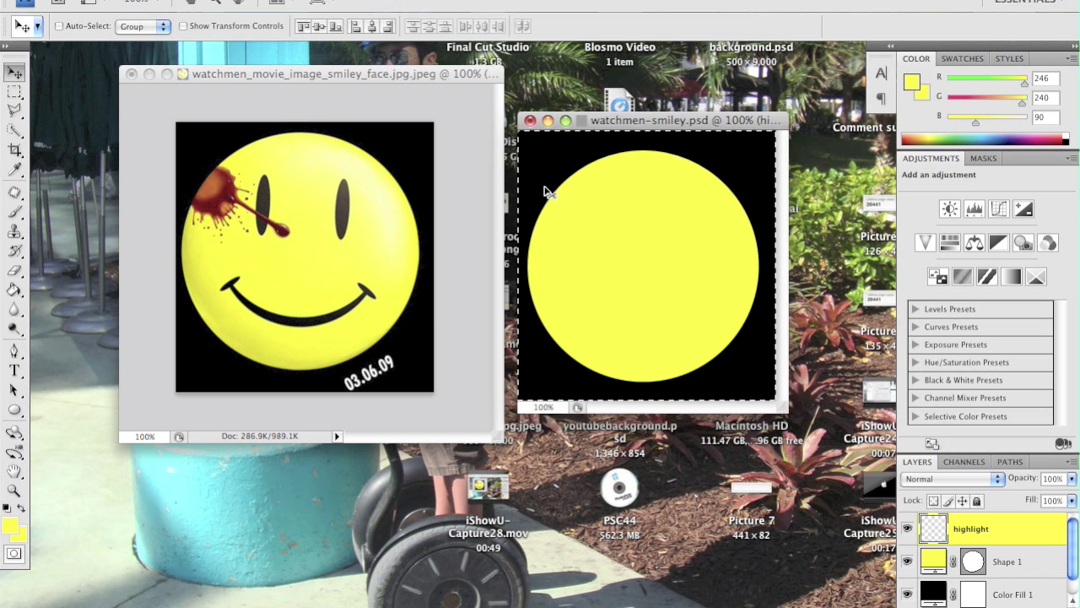
click(14, 91)
drag(637, 135, 518, 435)
drag(623, 279, 790, 428)
click(15, 290)
click(9, 525)
drag(604, 323, 560, 295)
key(Return)
click(664, 242)
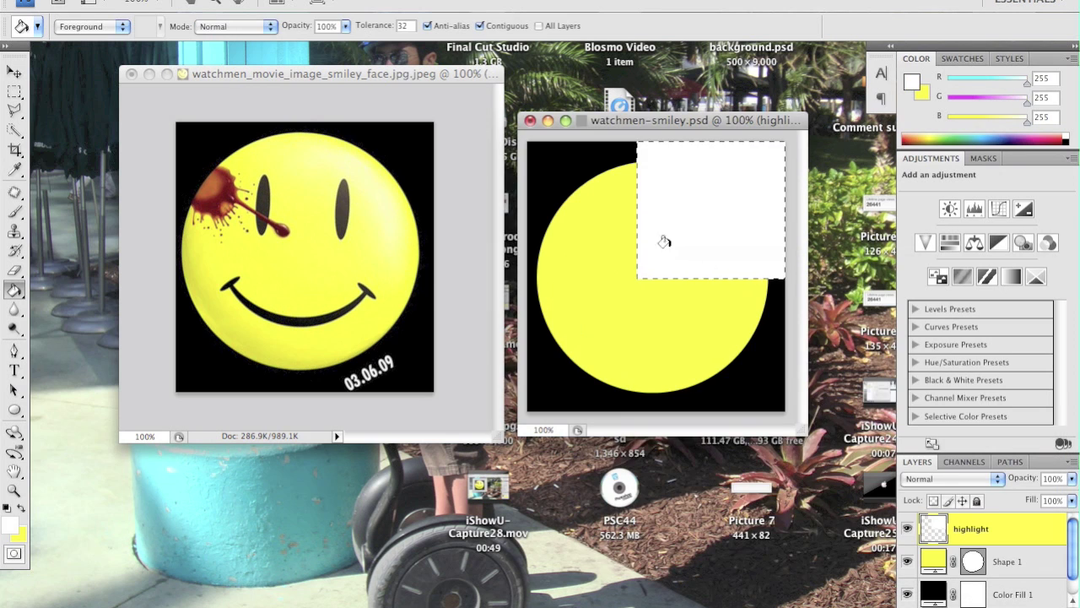
- Add a layer mask to the highlight layer and paint black on it to shape the white area into a highlight
click(979, 606)
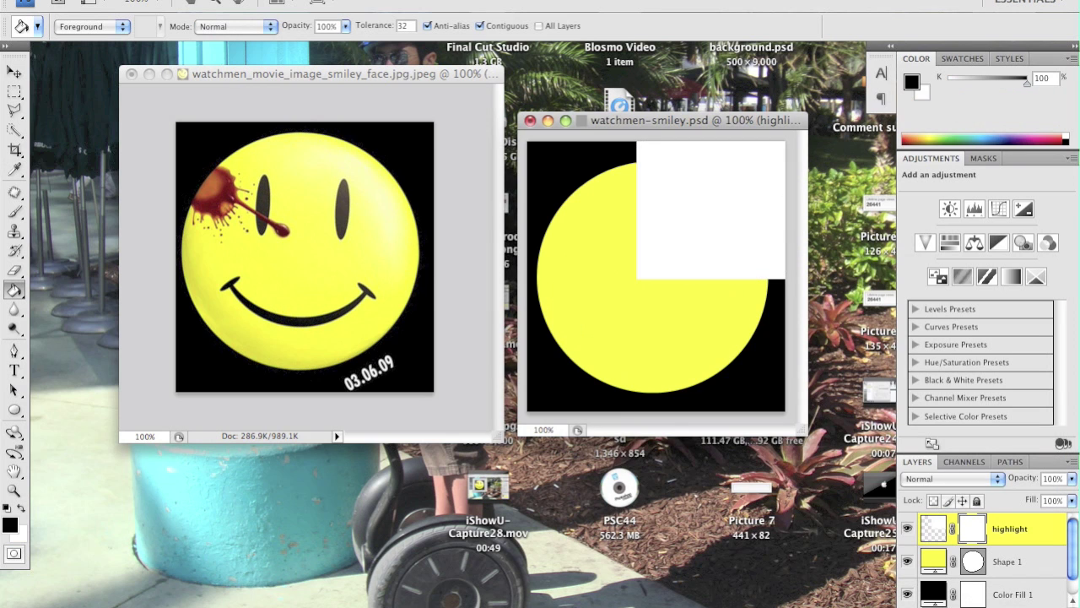
click(15, 213)
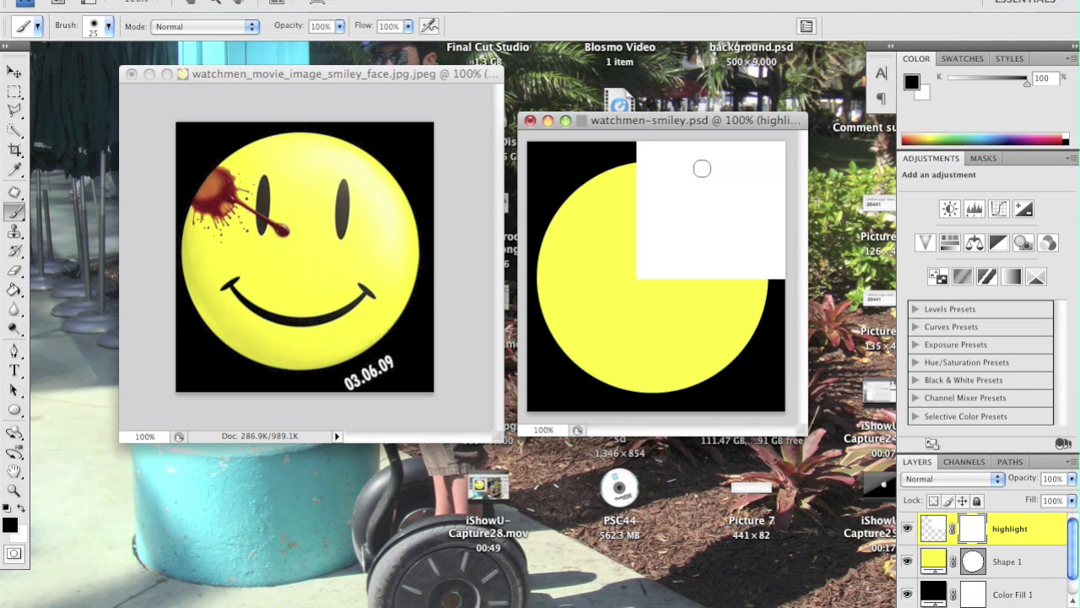
mouse_move(743, 154)
mouse_down()
mouse_move(784, 154)
mouse_move(644, 142)
mouse_up()
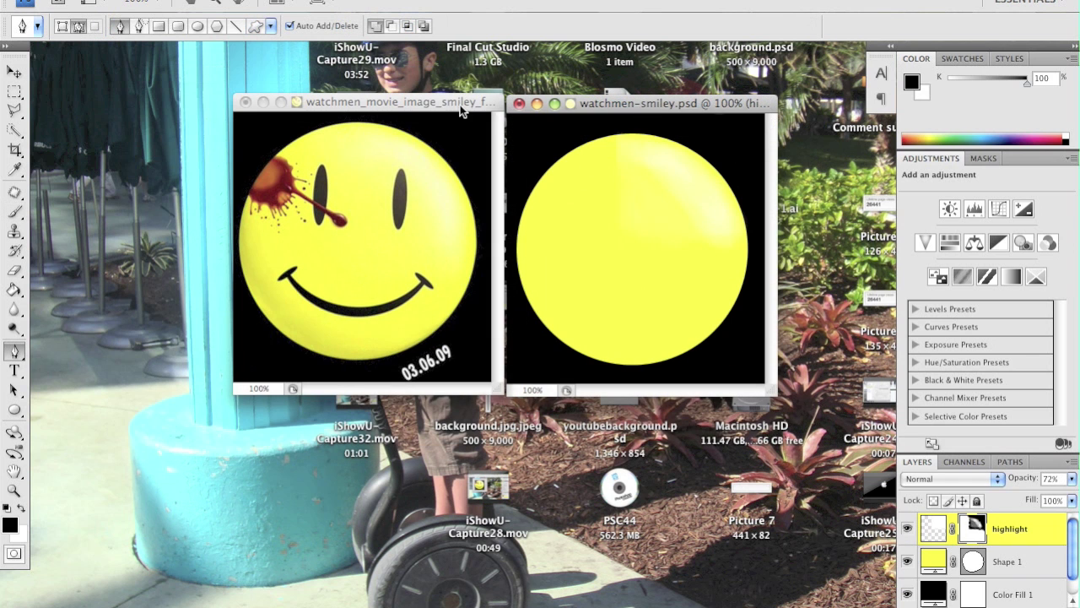
- Prepare a black 11 px brush with 100% hardness and add a new layer to the reference smiley image
click(462, 108)
key(super+equal)
click(11, 212)
click(108, 27)
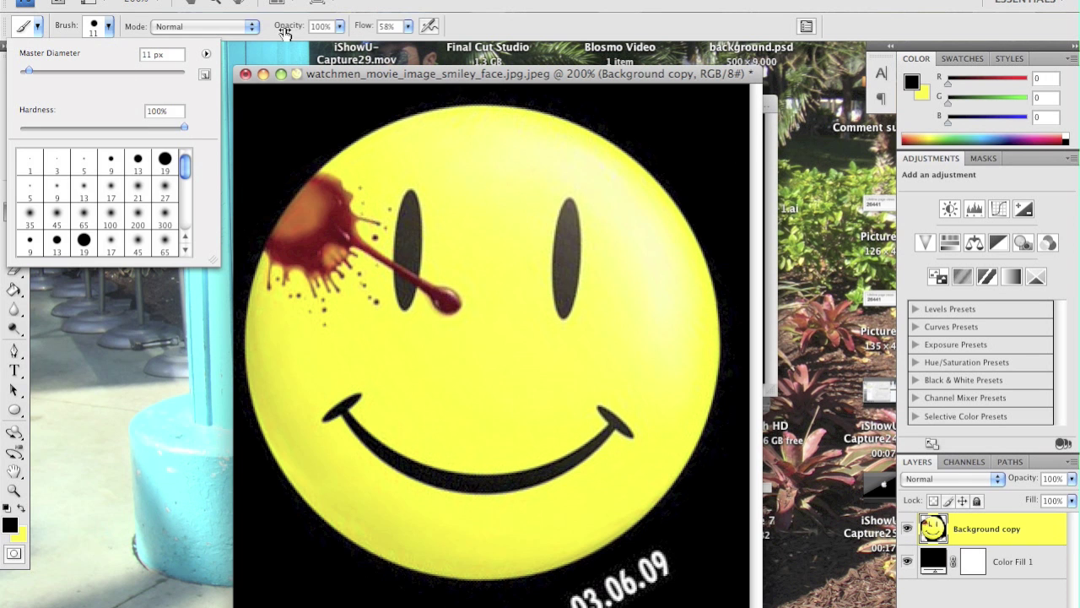
click(10, 524)
click(979, 289)
key(alt+shift+super+n)
- Trace the reference smile with a curved Pen path and stroke the path with the Brush, without simulated pressure
click(14, 351)
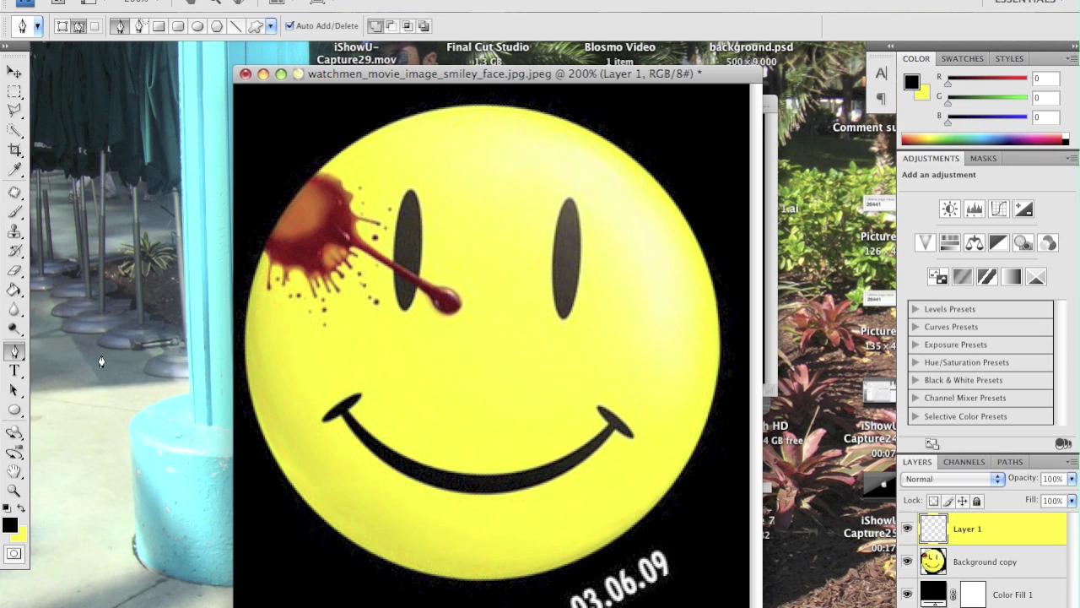
drag(610, 427, 756, 281)
right_click(485, 456)
click(540, 569)
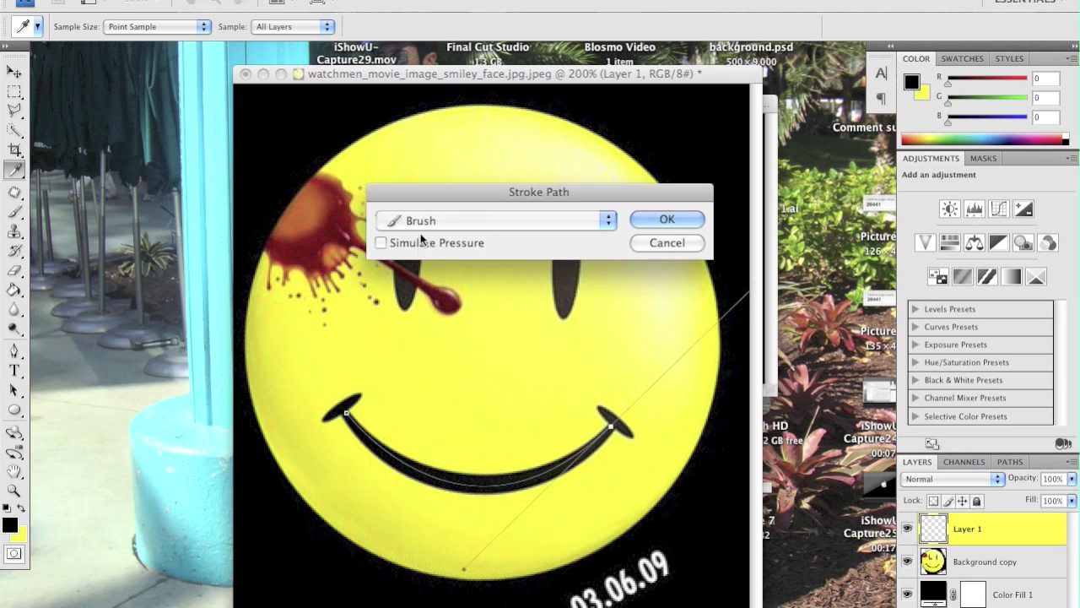
click(655, 222)
- Copy the stroked smile into the watchmen-smiley document and position it on the lower half of the face
key(v)
key(super+minus)
mouse_move(359, 281)
mouse_down()
mouse_move(641, 264)
mouse_move(634, 300)
mouse_up()
drag(633, 301, 635, 322)
- Warp the copied smile, adjusting its ends and curve to fit the lower face
key(super+plus)
key(super+t)
right_click(501, 402)
click(543, 511)
drag(538, 430, 479, 436)
drag(633, 429, 732, 424)
drag(443, 429, 444, 434)
mouse_move(443, 462)
mouse_down()
mouse_move(515, 456)
mouse_move(451, 461)
mouse_up()
drag(729, 462, 726, 458)
drag(444, 435, 478, 442)
key(Return)
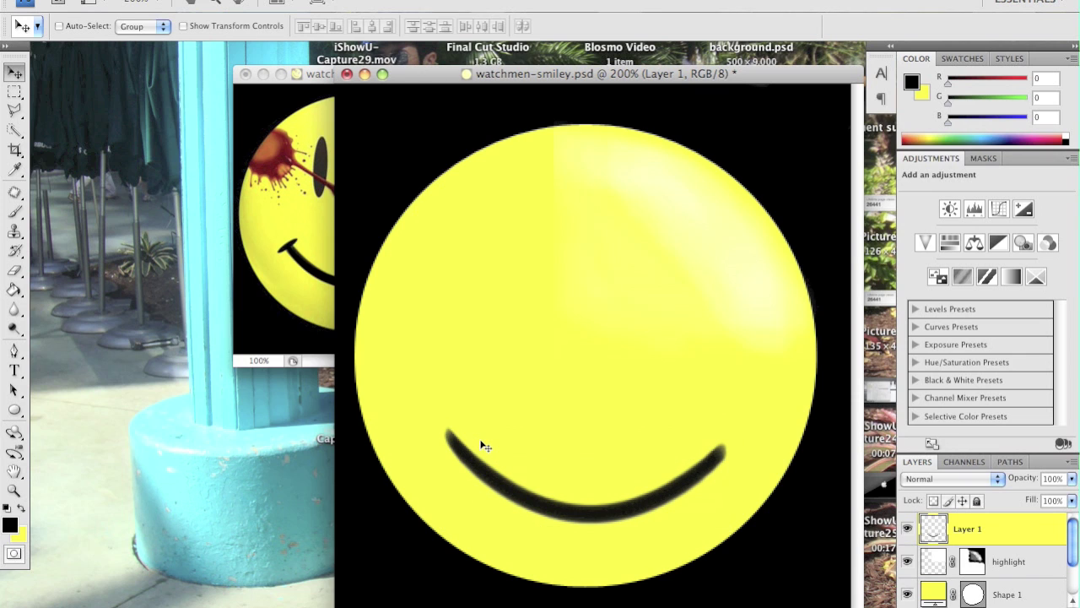
- Rename the smile stroke's layer as Smile
double_click(973, 534)
text(Smile)
key(Return)
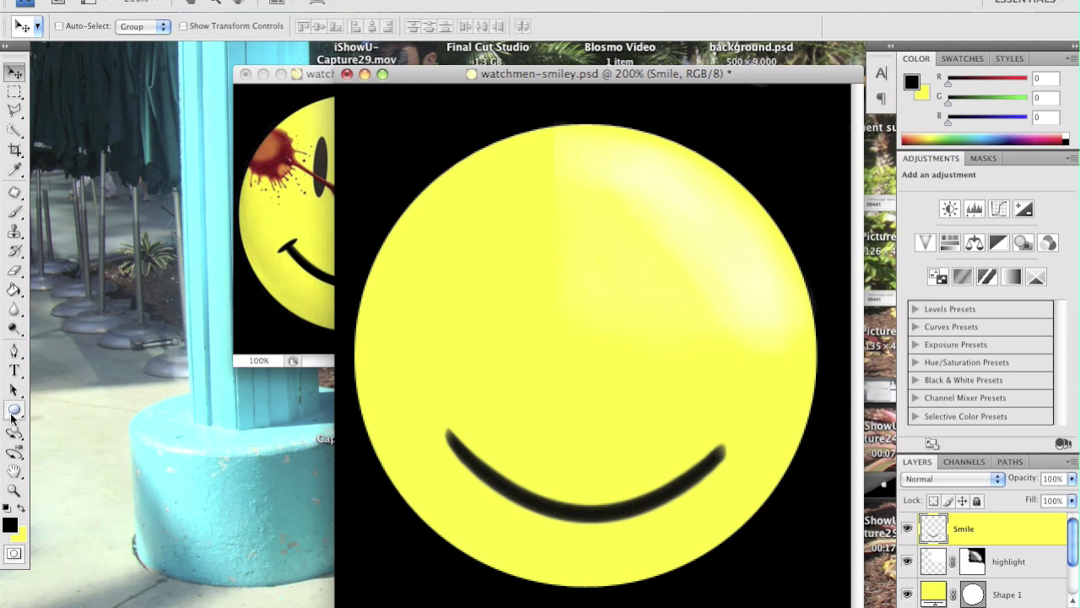
- Draw a small black ellipse and rotate it to cap the smile's left end
click(13, 412)
drag(493, 403, 455, 429)
key(v)
key(super+t)
drag(471, 432, 457, 475)
key(Return)
- Duplicate the smile's end ellipse for the right end and flip the copy horizontally
drag(436, 432, 727, 453)
right_click(1022, 526)
click(971, 309)
key(Return)
click(168, 1)
mouse_move(222, 304)
click(496, 493)
- Nudge the copied ellipse left and up until it caps the smile's right end
key(Left)
key(Left)
key(Left)
key(Left)
key(Up)
key(Up)
key(Up)
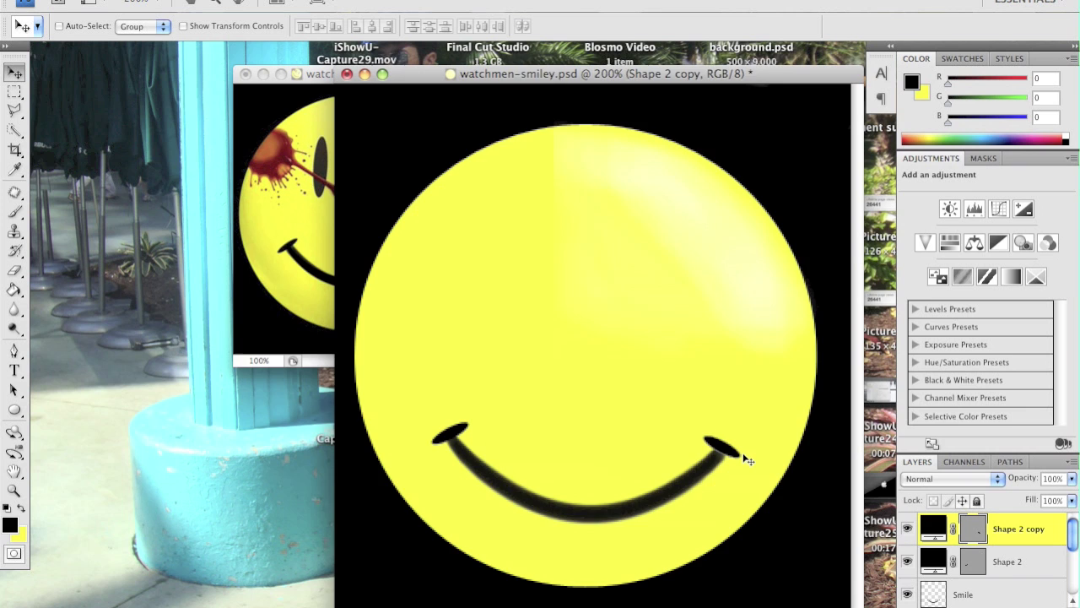
key(Up)
key(super+minus)
key(super+plus)
key(super+plus)
key(Up)
key(Up)
key(Up)
- Warp the Smile layer slightly so its curve meets both end caps
scroll(992, 570, down, 1)
click(989, 591)
key(super+t)
right_click(491, 403)
click(525, 510)
drag(672, 502, 679, 482)
key(Return)
- Draw a tall black ellipse as the left eye and move its layer to the top of the layer stack
key(ctrl+minus)
key(ctrl+minus)
drag(210, 53, 626, 146)
click(14, 411)
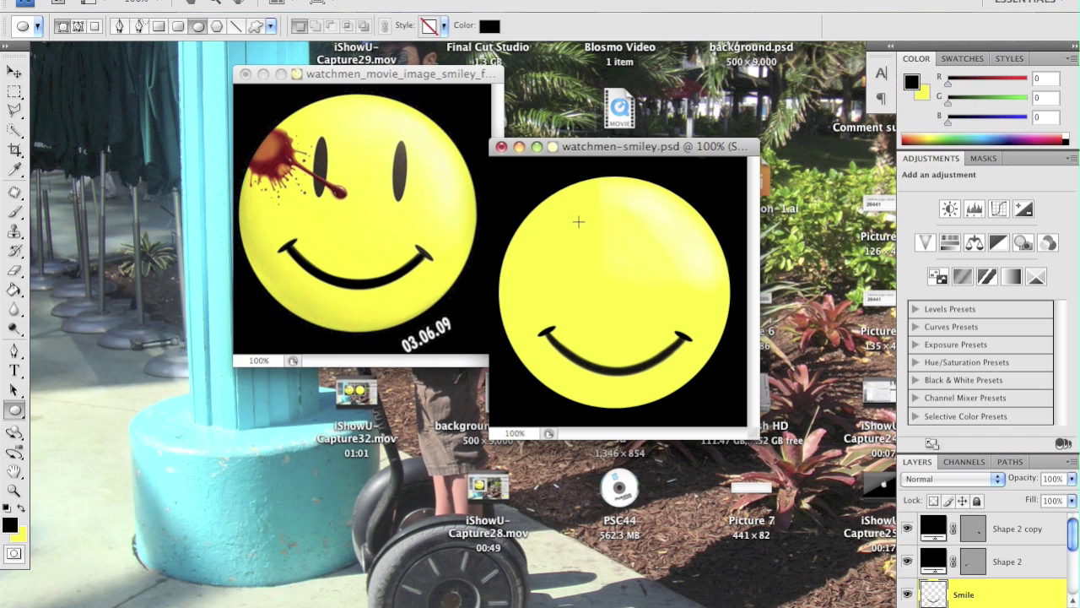
drag(585, 271, 586, 281)
drag(1023, 591, 1020, 518)
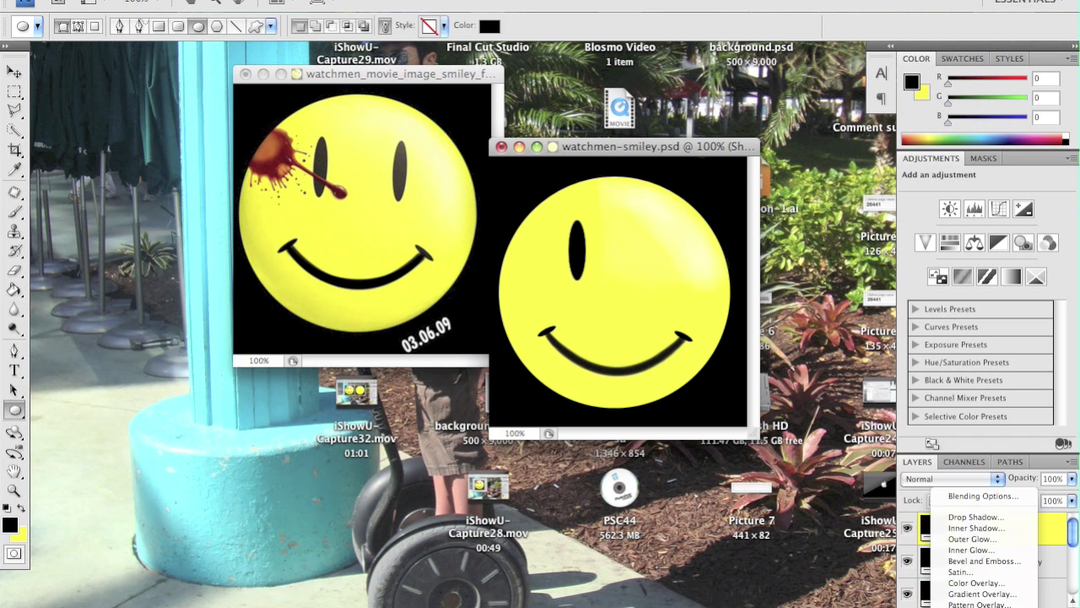
- Apply a Gradient Overlay running from black to dark gray to the left eye
click(935, 606)
click(940, 588)
click(875, 209)
double_click(1009, 336)
click(590, 534)
click(589, 453)
click(980, 294)
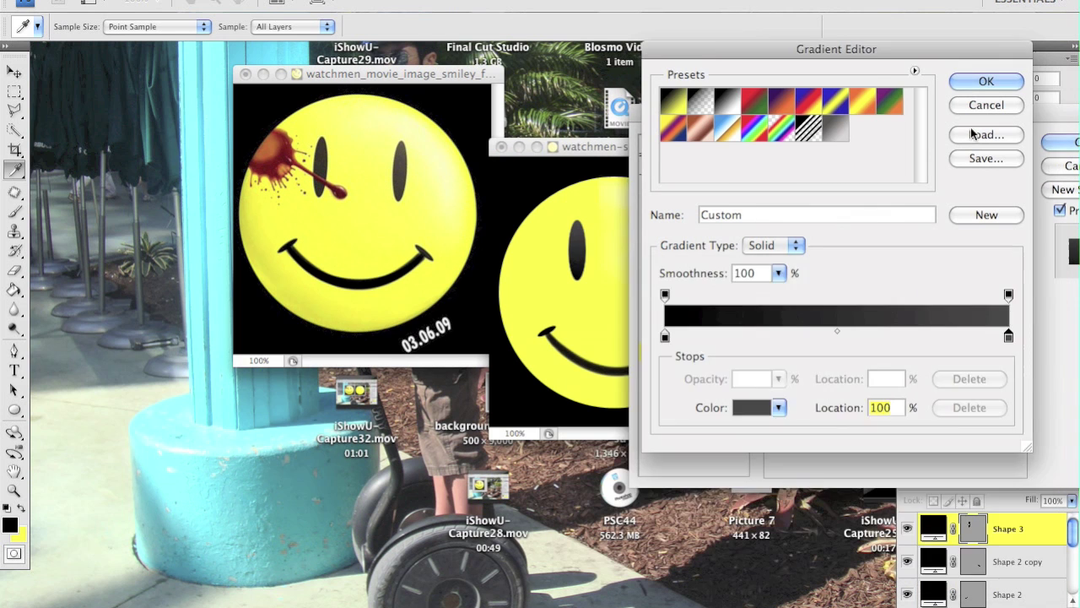
click(984, 82)
click(1065, 143)
- Duplicate the left eye's layer and move the copy across the face to form the right eye
right_click(996, 537)
click(979, 325)
key(Return)
key(v)
drag(605, 246, 673, 247)
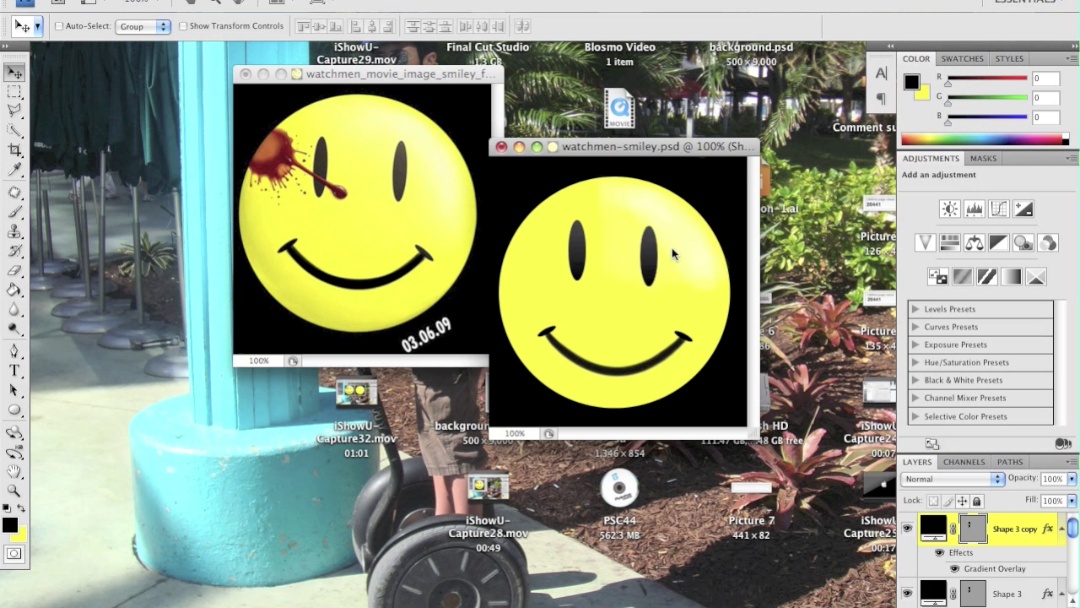
key(Right)
key(Right)
key(Right)
key(Right)
key(Right)
key(Right)
key(Right)
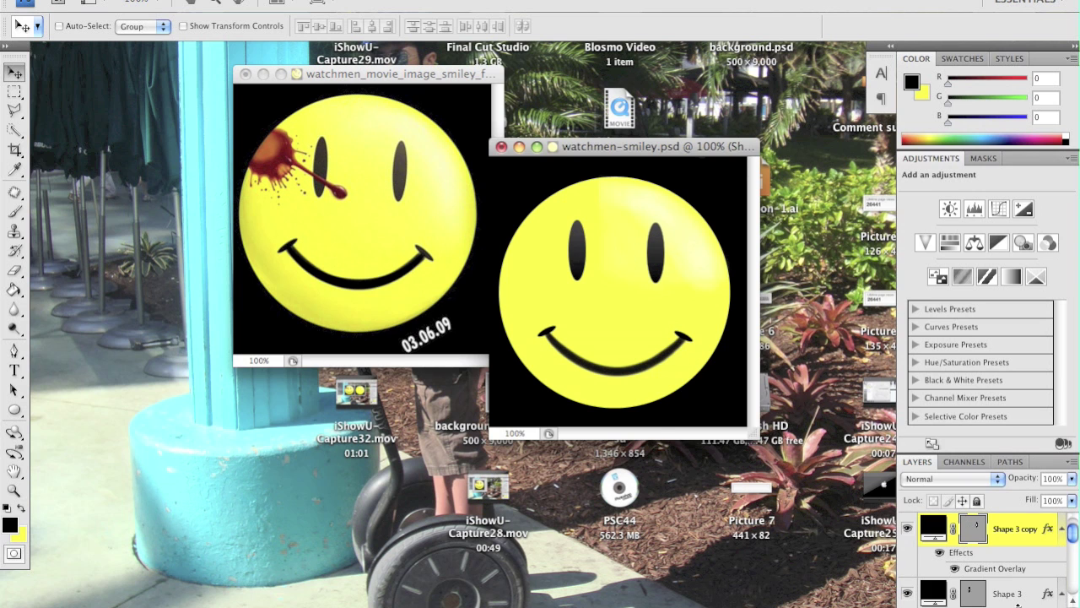
- Transform the left eye into a slightly narrower ellipse
key(alt+bracketleft)
key(super+t)
key(super+plus)
drag(524, 275, 516, 276)
key(Return)
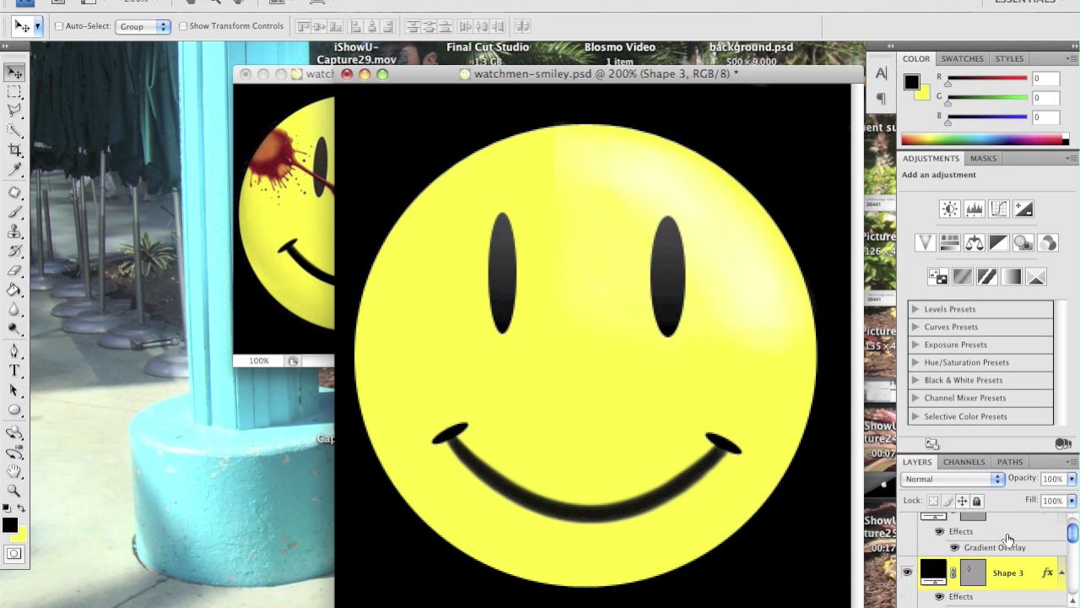
- Transform the right eye to match the narrower left eye
key(alt+bracketright)
key(super+t)
key(Return)
key(ctrl+minus)
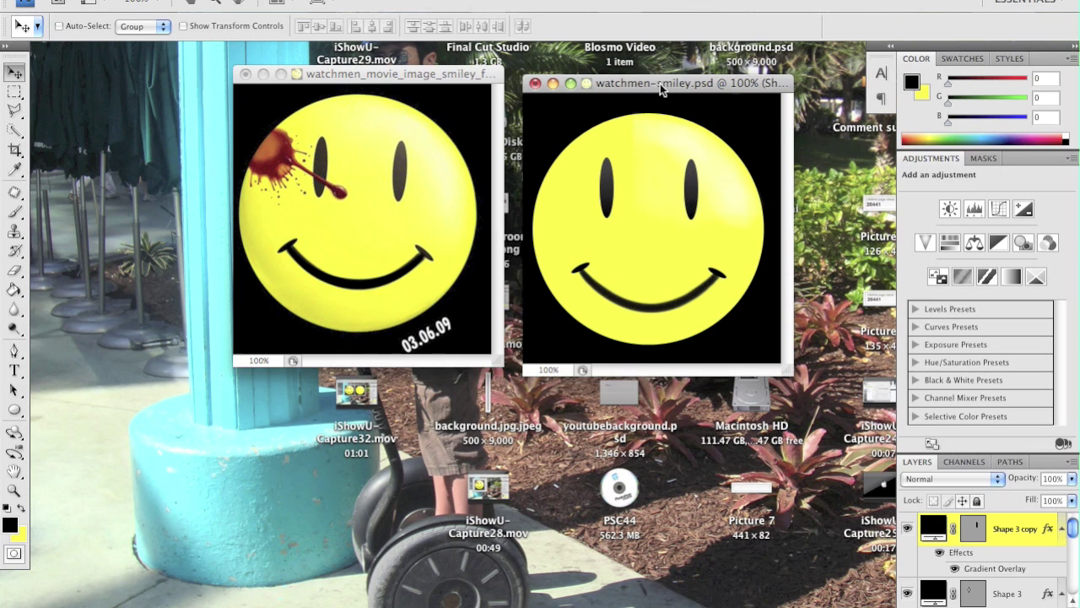
- Sample the reference blood's dark red and draw an unstyled ellipse over the face's upper-left edge on a new layer
key(ctrl+alt+shift+n)
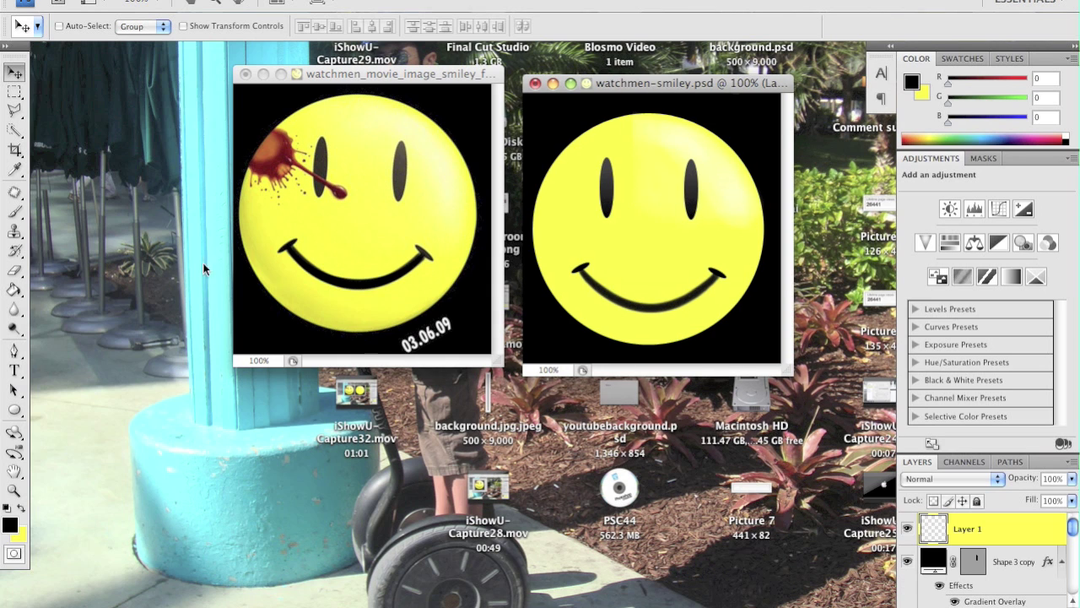
click(14, 410)
alt+click(268, 167)
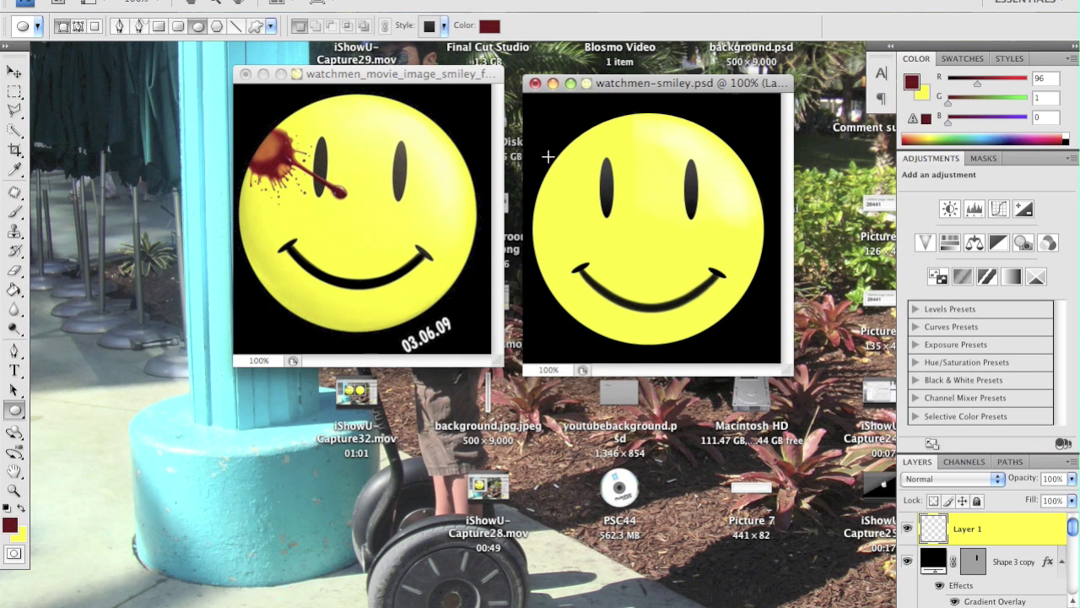
click(443, 25)
click(350, 61)
drag(532, 146, 591, 201)
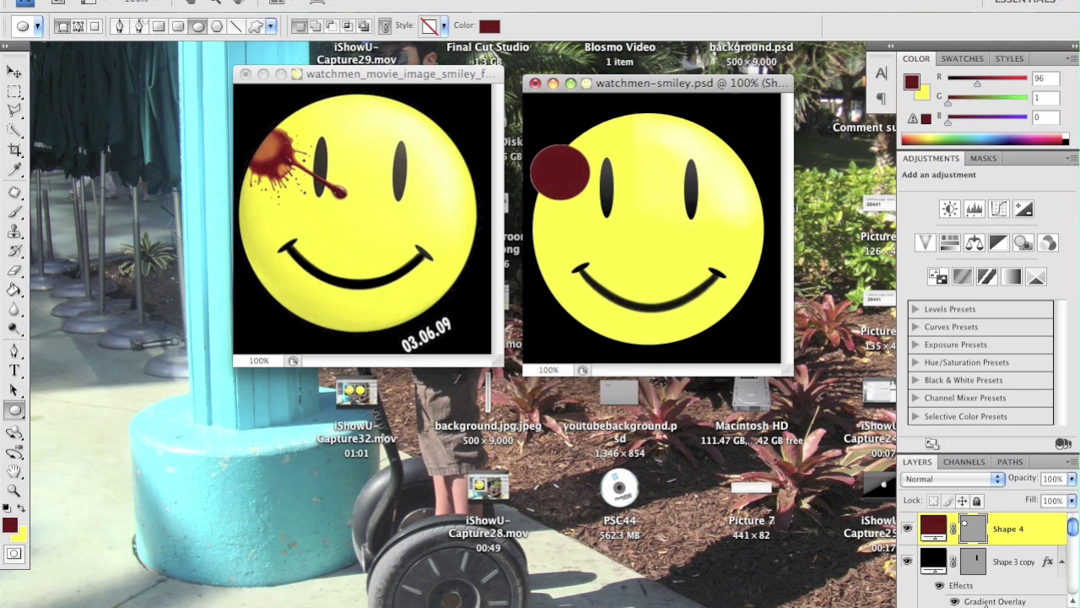
- Add a layer mask to the red ellipse and brush black over the part that extends beyond the face
click(986, 606)
key(b)
key(super+plus)
mouse_move(372, 200)
mouse_down()
mouse_move(351, 258)
mouse_move(381, 233)
mouse_move(365, 254)
mouse_up()
key(x)
drag(416, 204, 419, 201)
key(x)
key(super+equal)
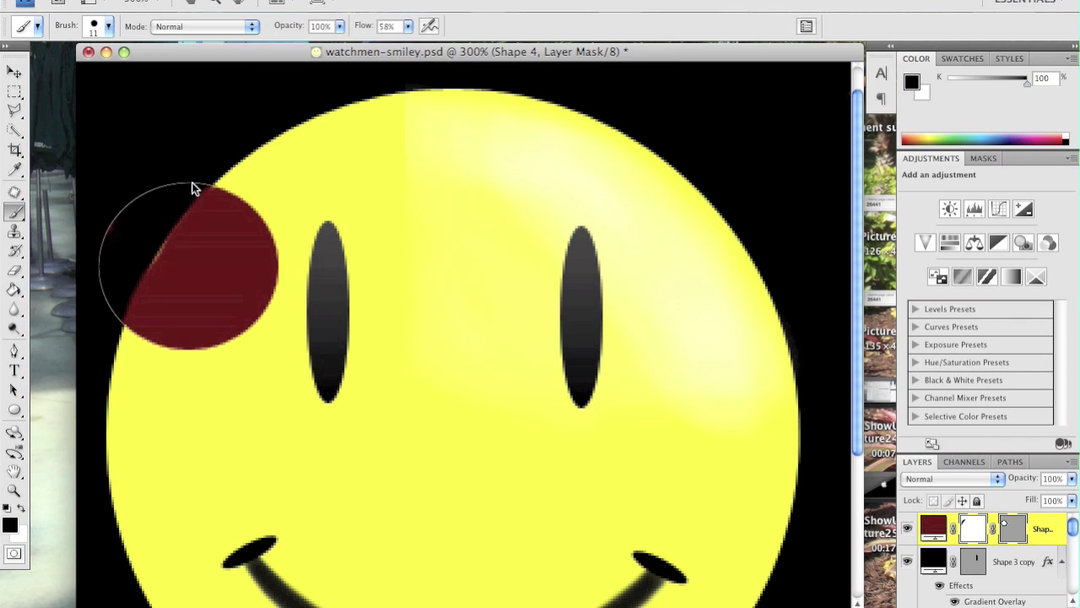
- Using a 9 px brush on the red ellipse's layer mask, paint small black bites along its right and lower edges
key(x)
key(super+minus)
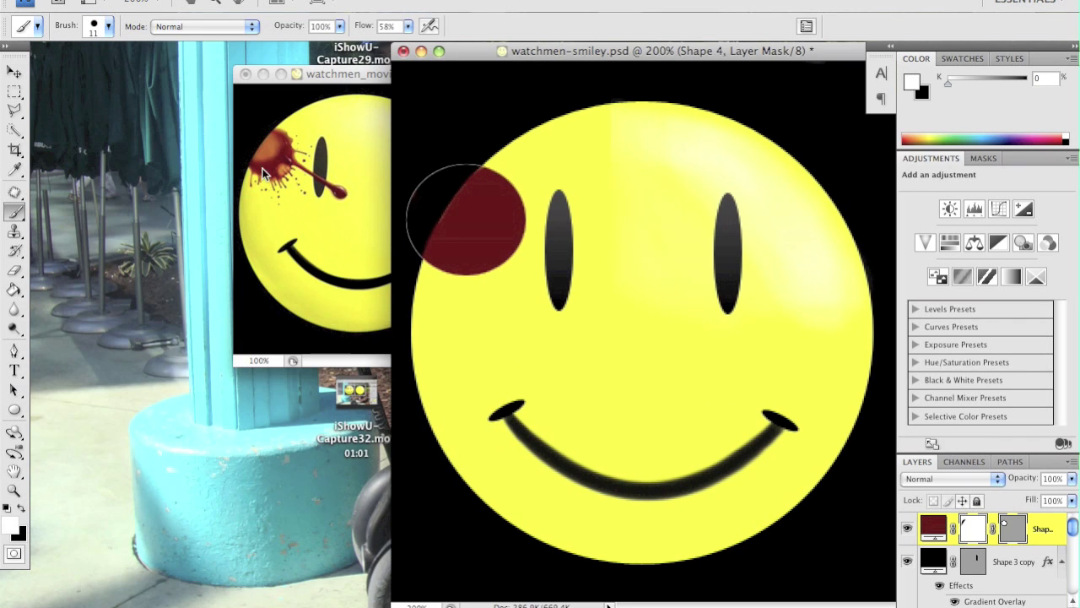
key(super+equal)
right_click(141, 247)
text(9)
key(Return)
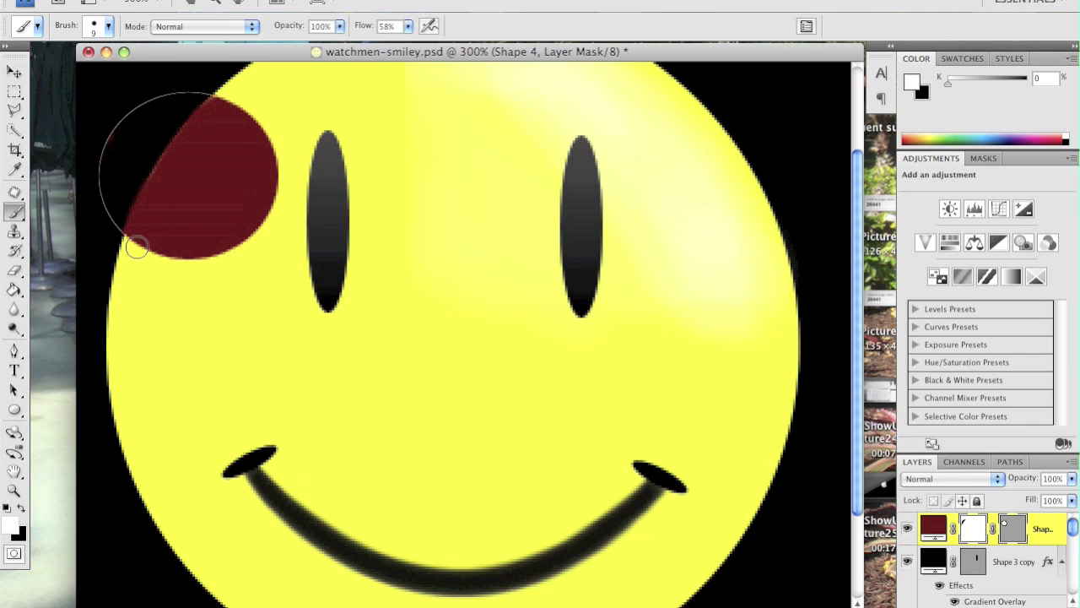
key(x)
drag(208, 52, 568, 70)
click(615, 139)
click(633, 177)
drag(641, 209, 640, 211)
drag(523, 278, 554, 276)
- Duplicate the red ellipse layer, rasterize the copy, and lower the original ellipse layer's opacity to 54%
right_click(1044, 528)
click(979, 328)
key(Return)
drag(1072, 478, 1028, 497)
click(1044, 528)
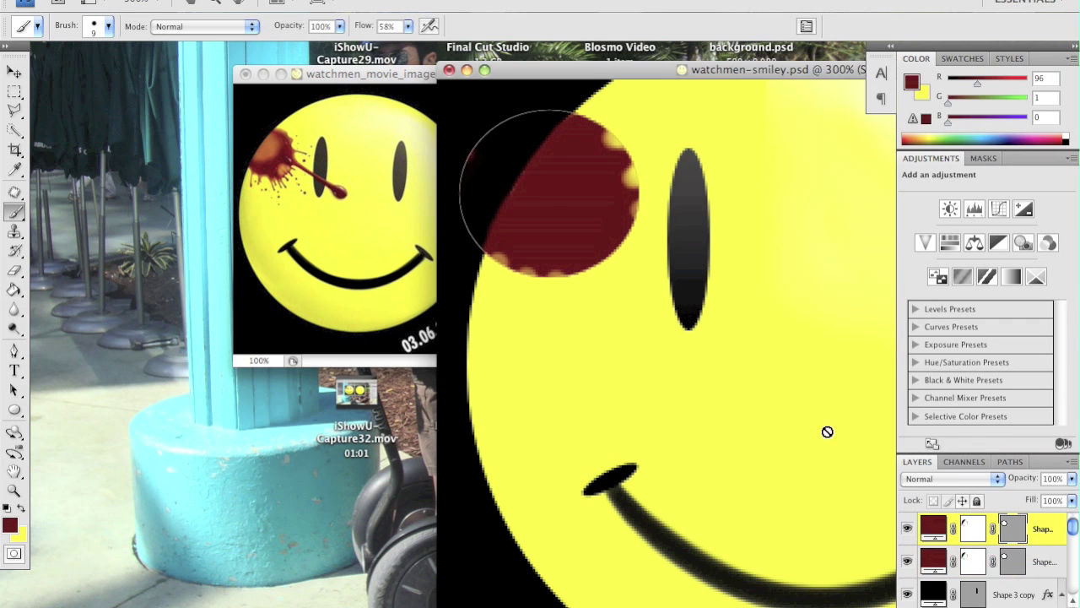
click(473, 153)
click(678, 179)
- Brush black at reduced opacity on the copy's layer mask to create soft orange patches inside the blood splatter
click(972, 558)
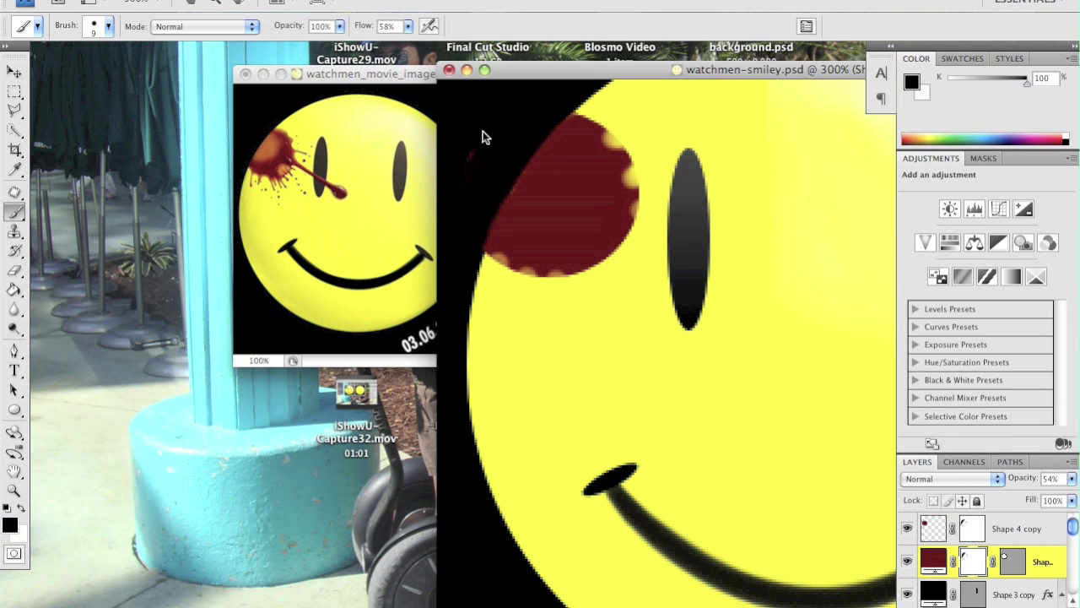
click(973, 529)
right_click(557, 234)
drag(574, 262, 586, 262)
click(530, 172)
click(534, 173)
right_click(623, 269)
drag(673, 298, 660, 298)
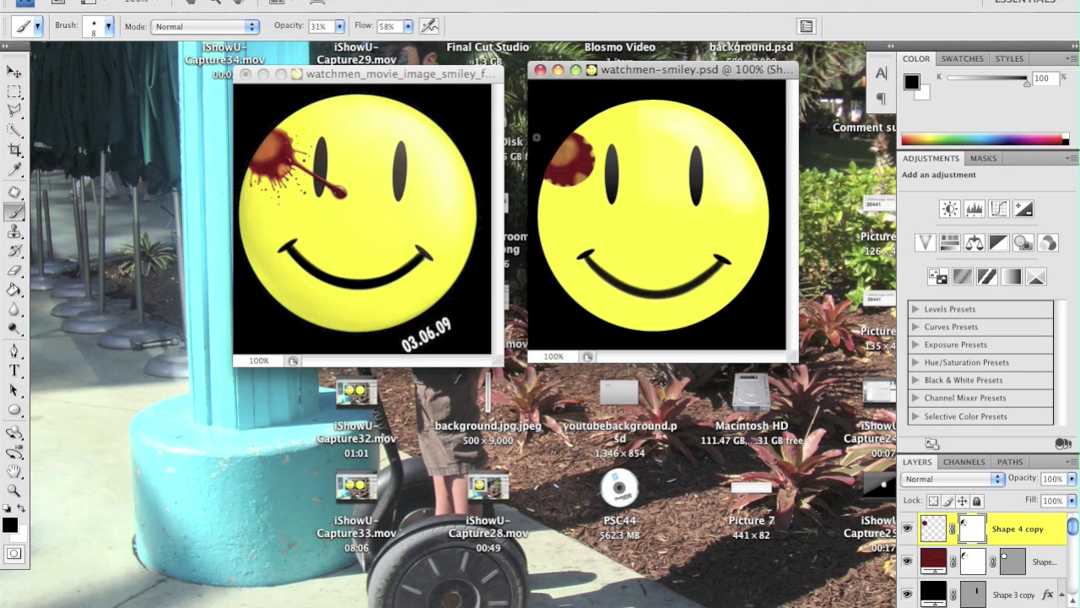
- On a new layer, paint thin drips and droplets around the splatter with a 2 px brush in dark red sampled from the reference
click(1038, 606)
click(108, 33)
drag(159, 56, 124, 59)
text(2)
drag(99, 132, 133, 124)
drag(327, 27, 315, 26)
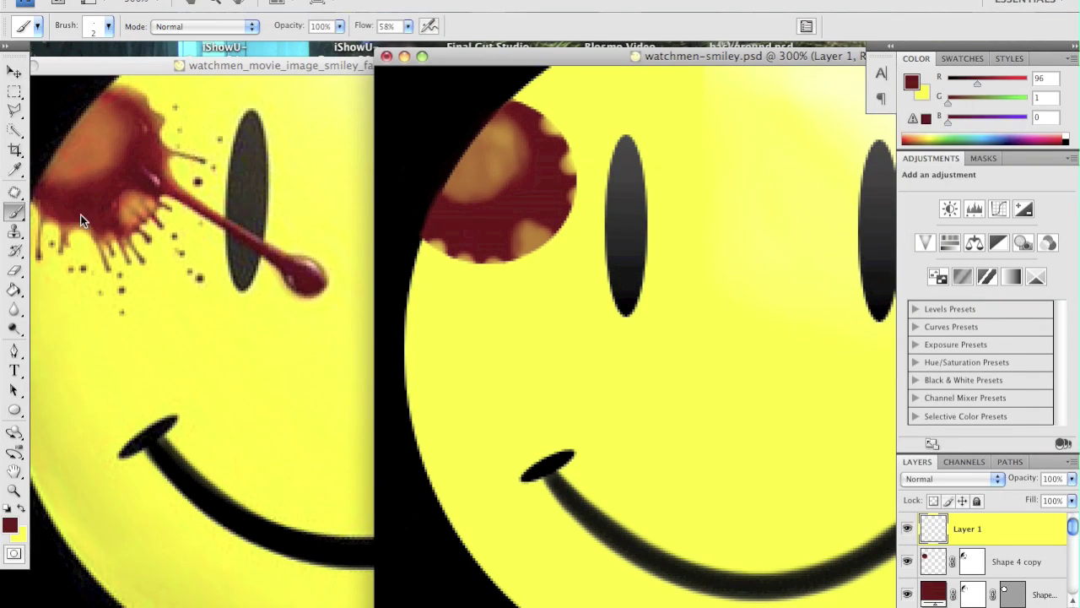
alt+click(81, 220)
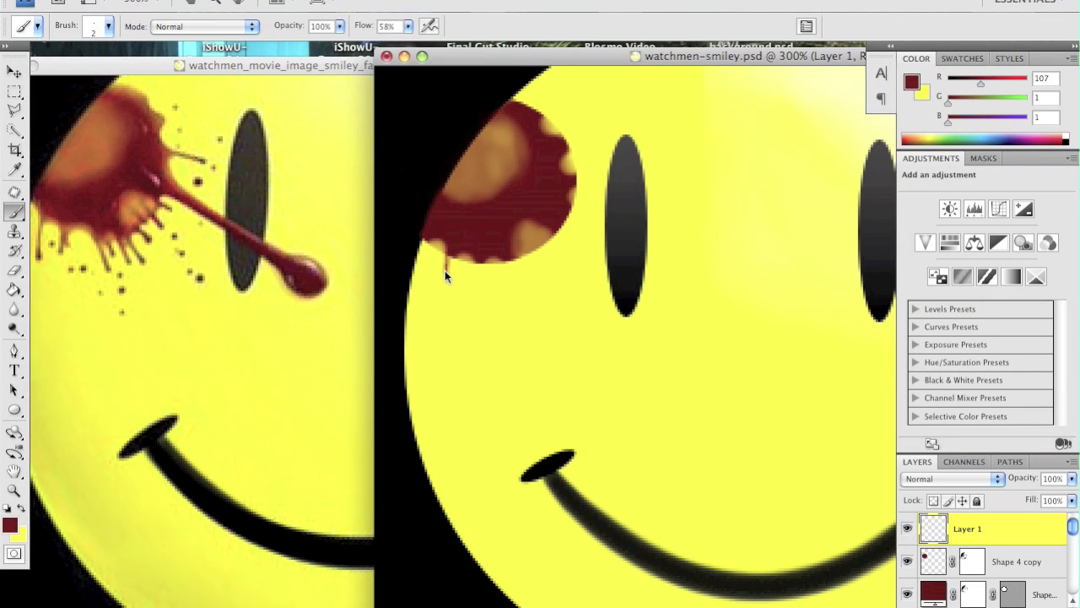
drag(446, 289, 447, 282)
key(super+equal)
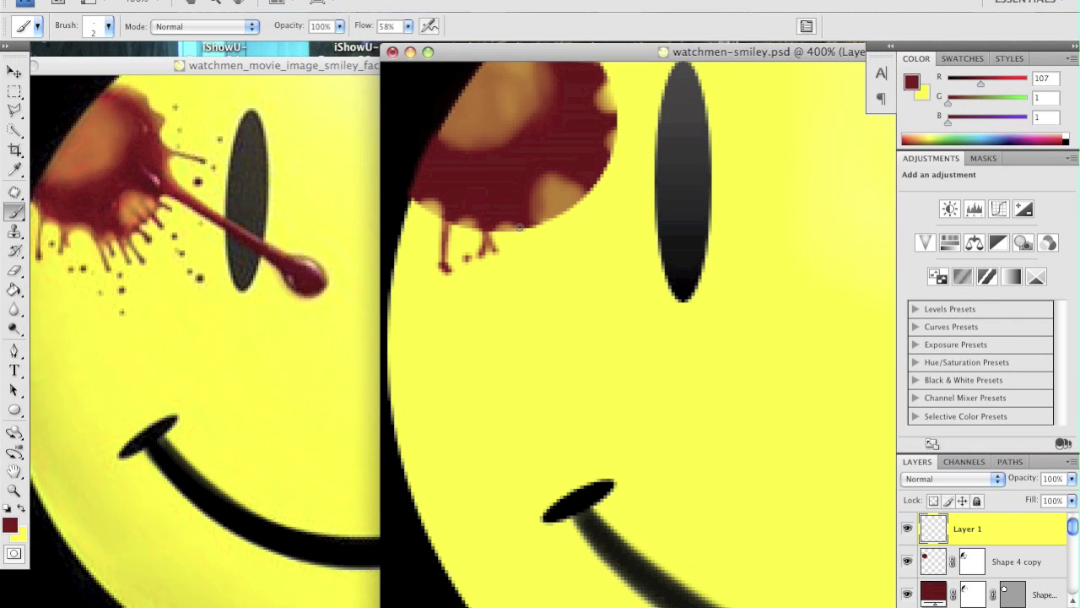
drag(530, 230, 534, 257)
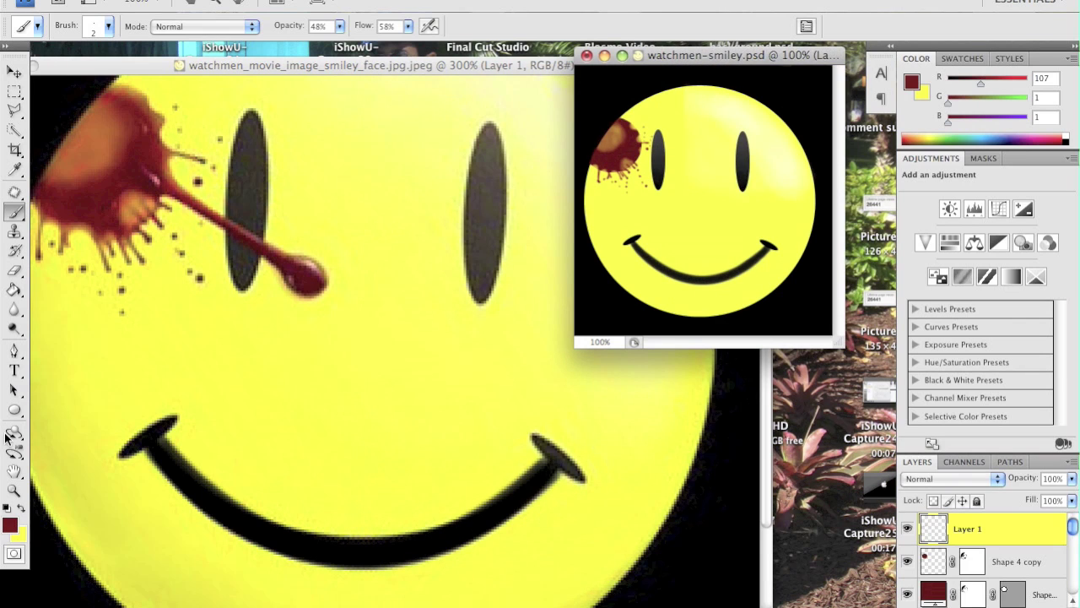
- Draw a 5 px dark-red line from the splatter's lower right diagonally across the left eye, redoing the first attempt
click(14, 410)
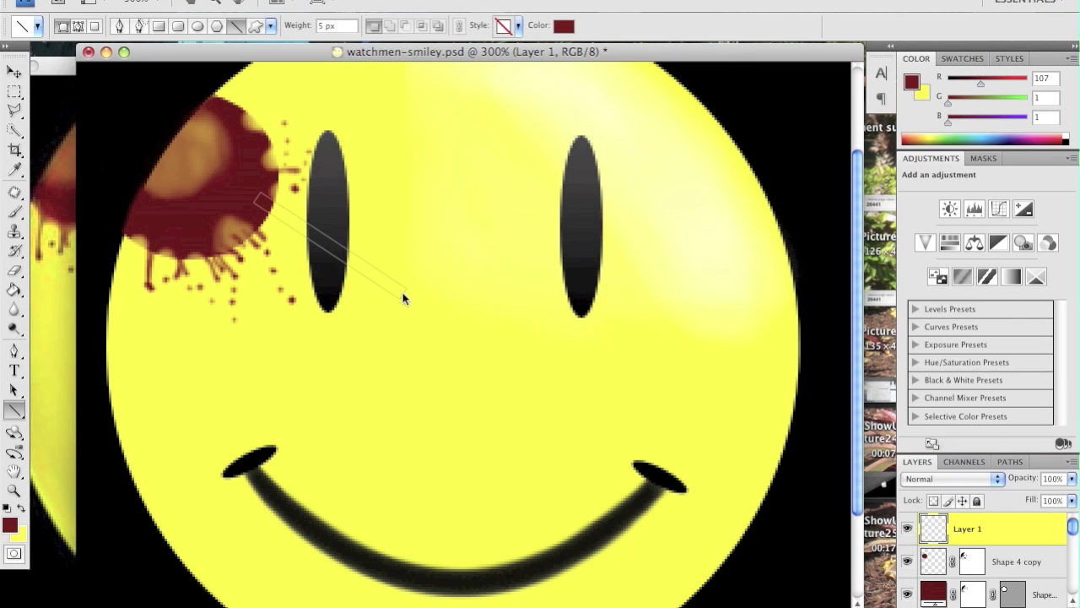
drag(402, 293, 369, 280)
drag(306, 50, 565, 42)
key(ctrl+z)
drag(511, 197, 645, 279)
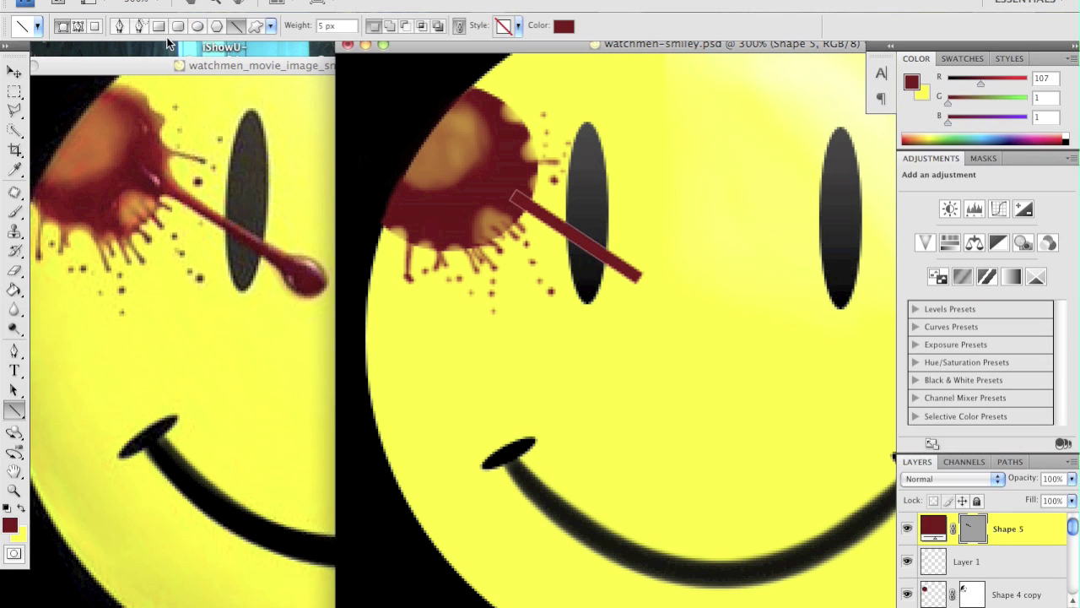
- Draw a small dark-red ellipse at the end of the blood line and position it as the drop
click(198, 26)
drag(626, 268, 663, 305)
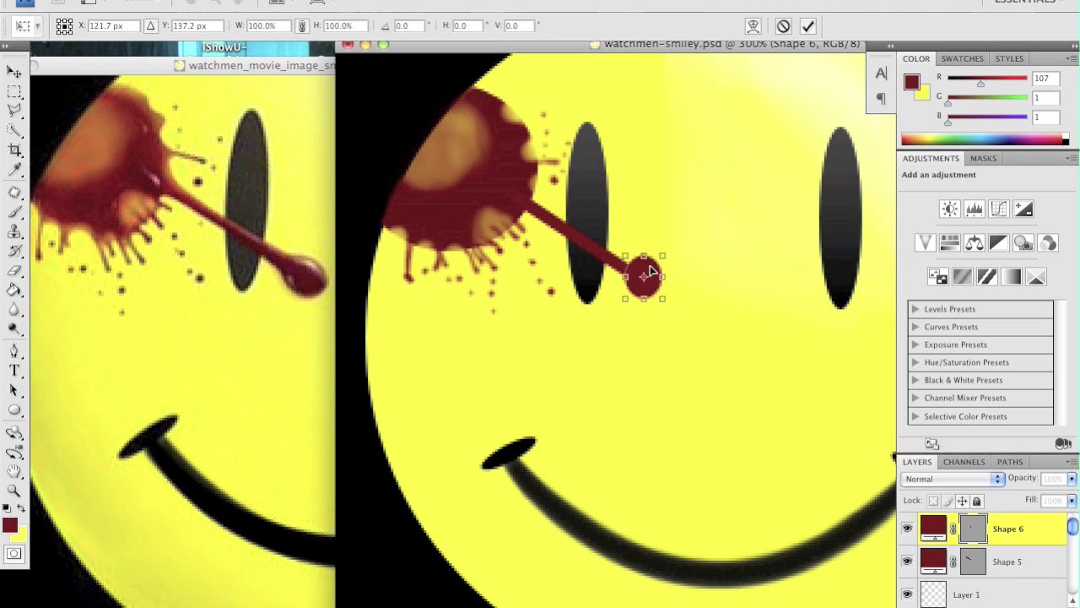
key(v)
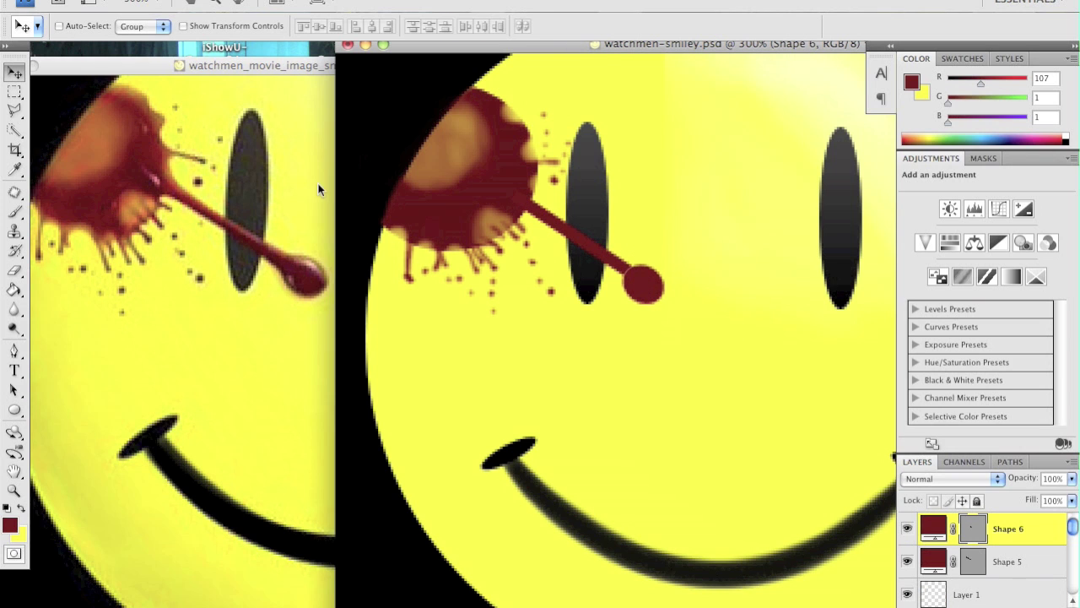
- Sample blood tones from the reference and brush the splatter joint and the drop's neck so the line tapers into a teardrop
click(1018, 601)
key(b)
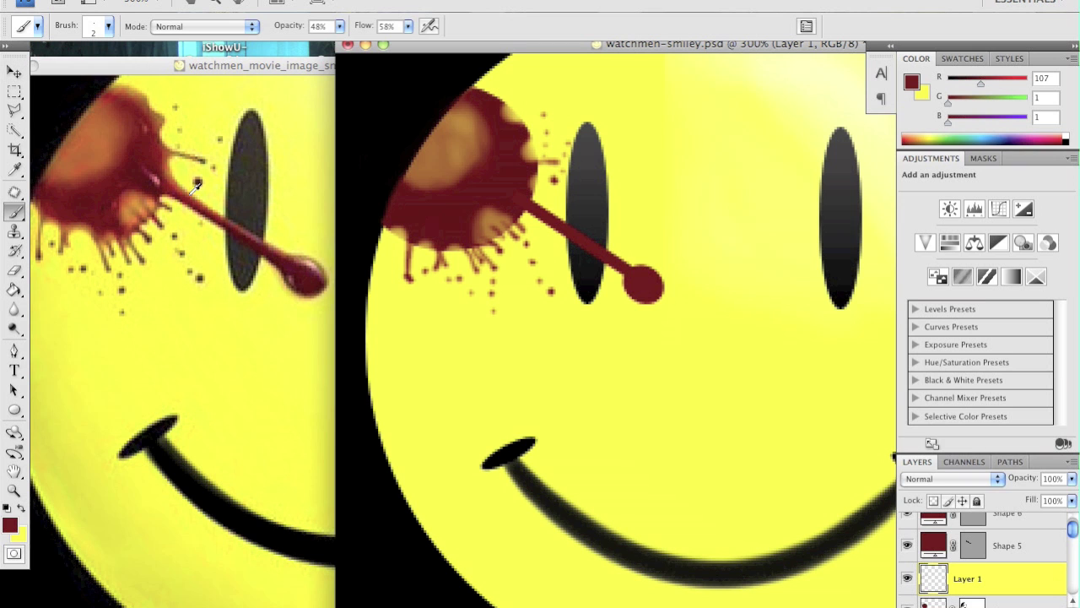
alt+click(192, 196)
key(super+plus)
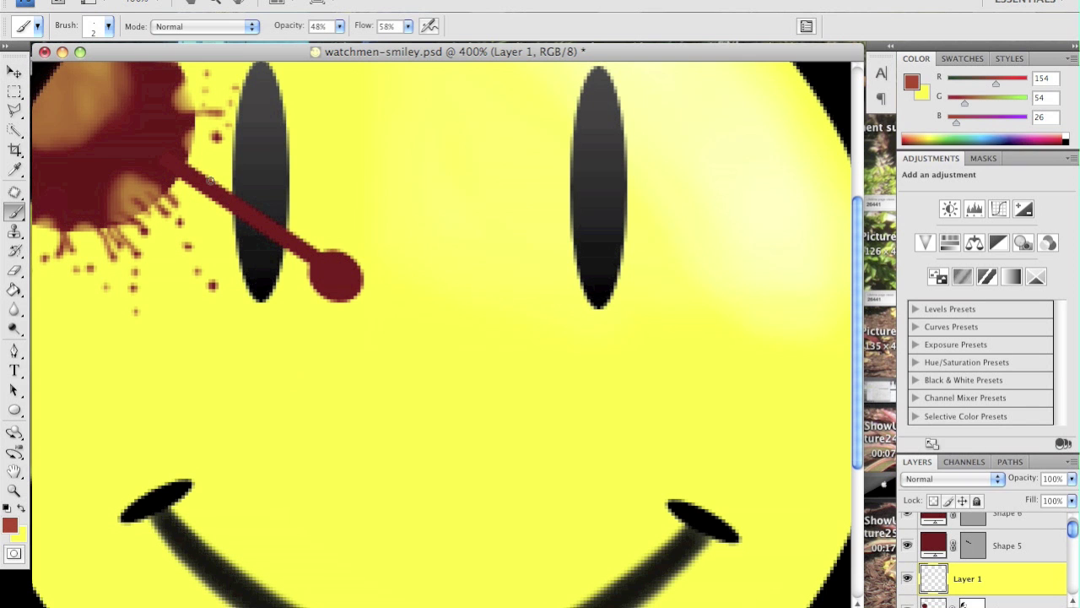
key(super+minus)
key(super+minus)
alt+click(167, 174)
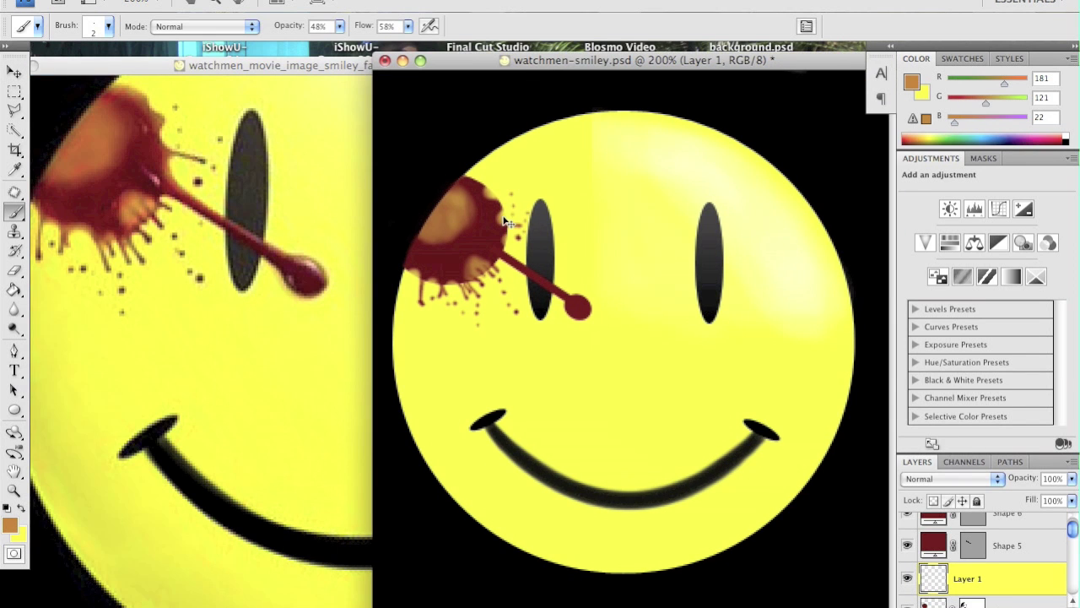
key(super+equal)
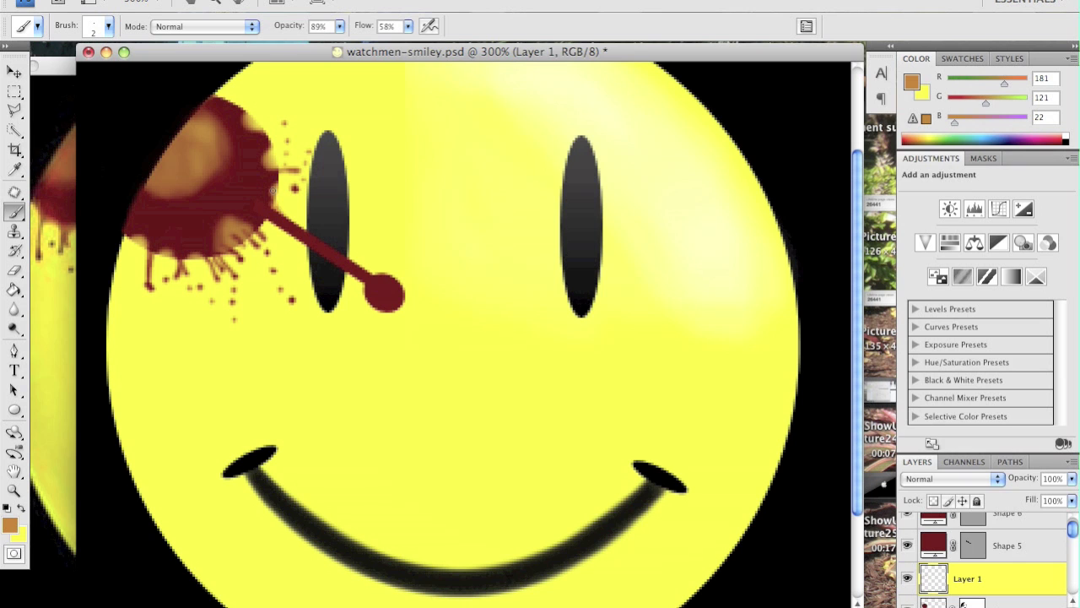
alt+click(250, 195)
key(super+equal)
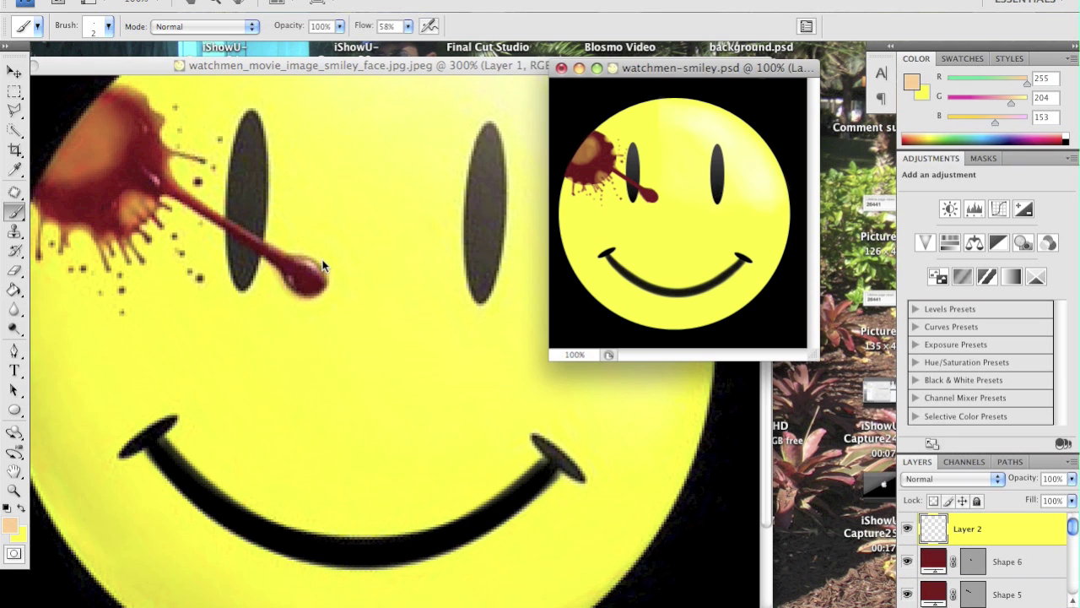
- On Layer 2, paint a sampled-brown highlight on the blood drop and add white reflections with the 2 px brush
alt+click(310, 251)
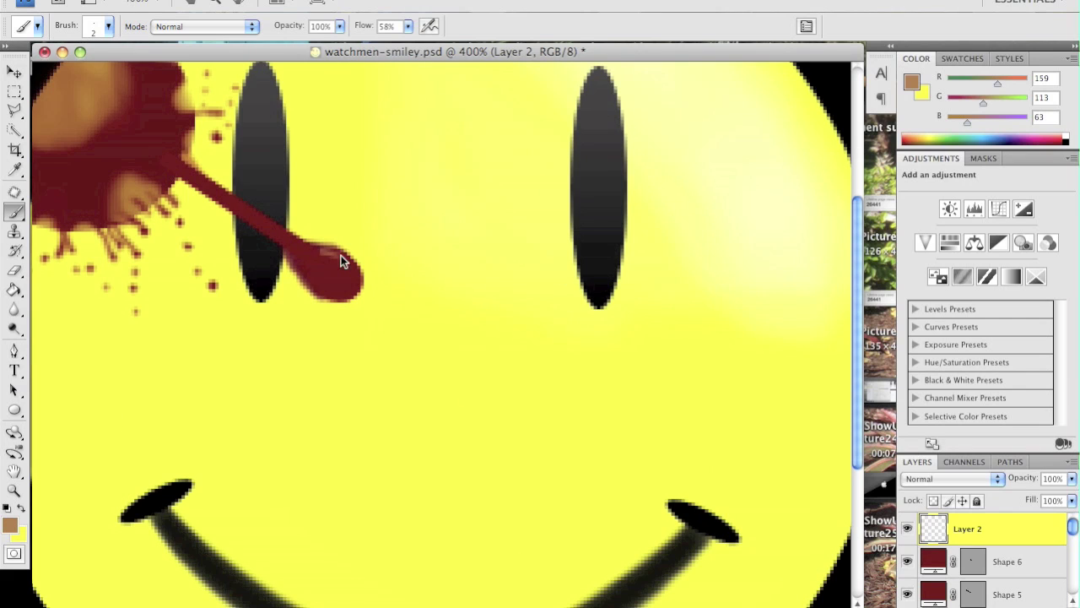
drag(331, 258, 318, 253)
click(9, 525)
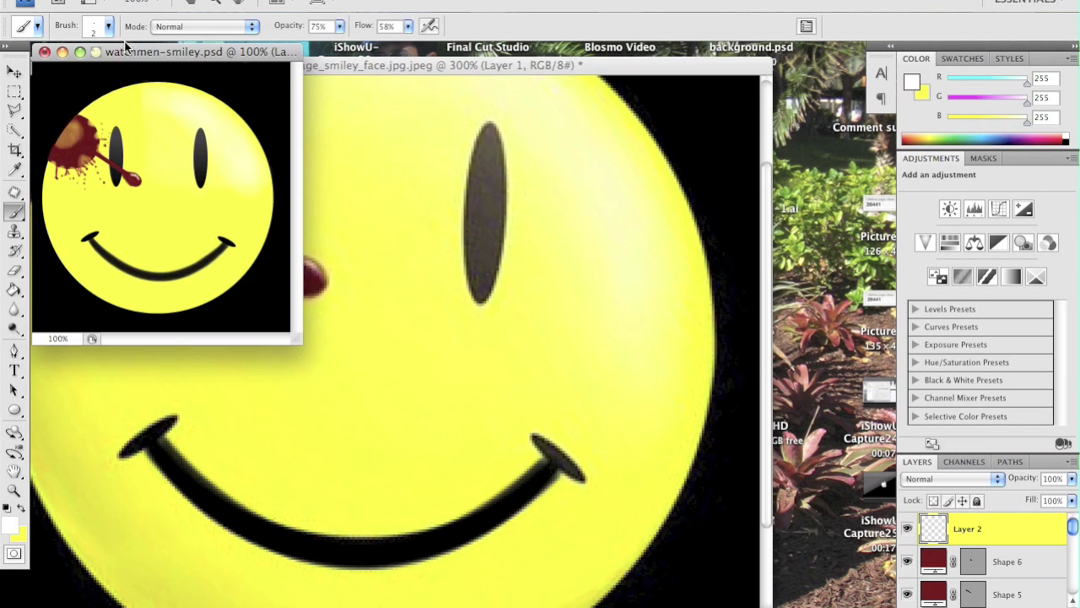
click(309, 285)
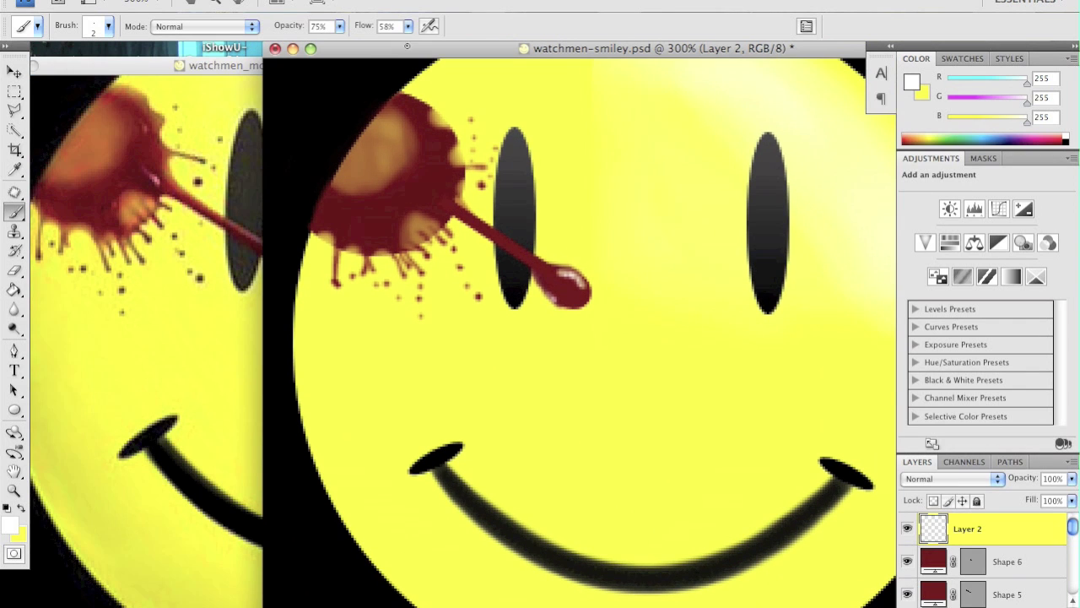
- Sample a darker red from the reference and shade the splatter with the 2 px brush, reducing the brush opacity to 36%
alt+click(136, 173)
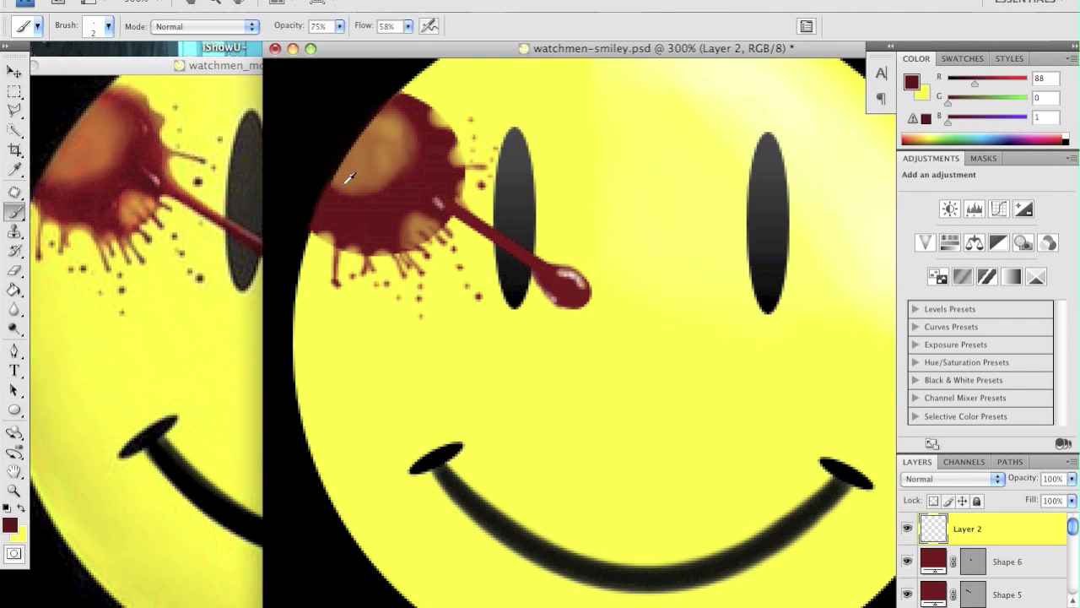
key(0)
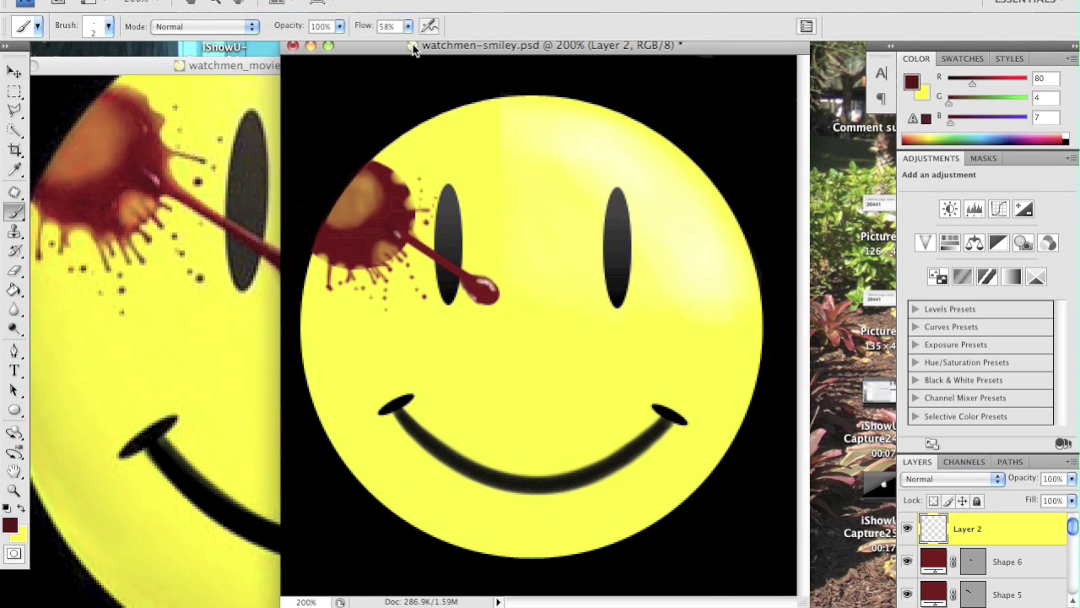
drag(413, 44, 442, 44)
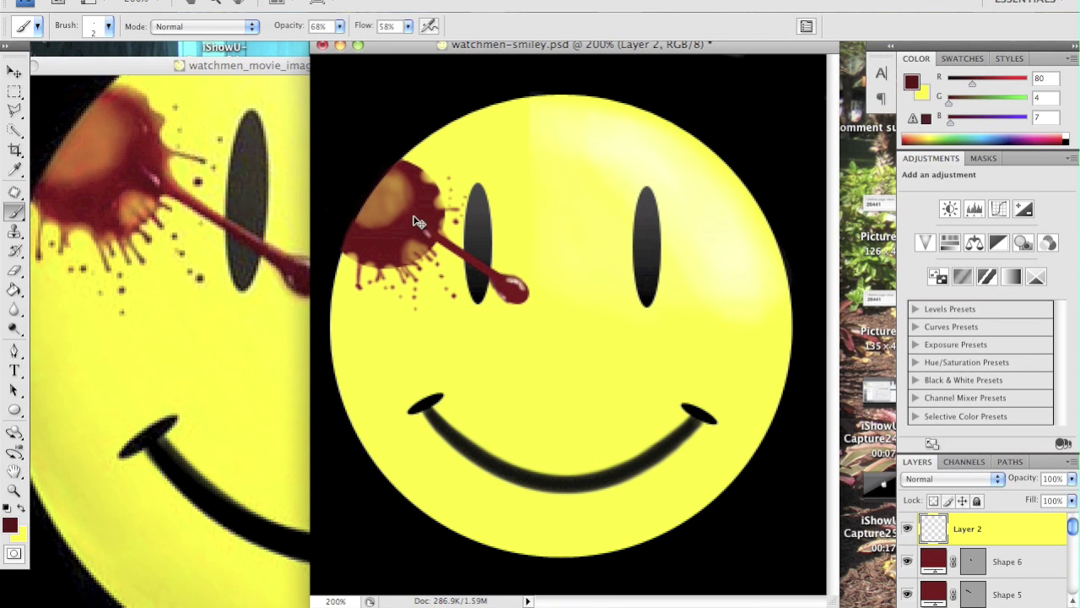
key(super+plus)
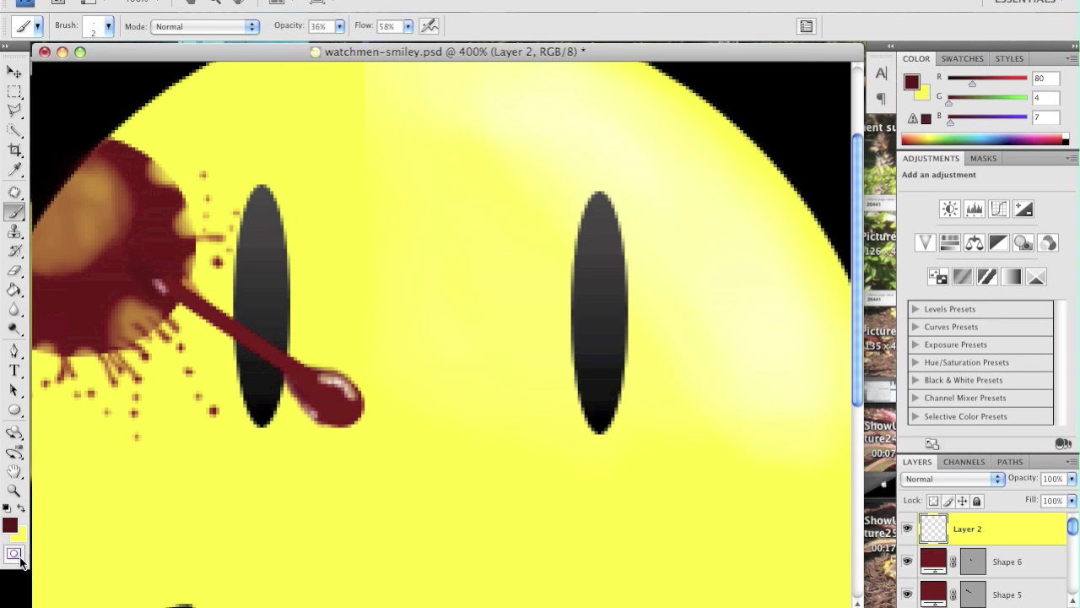
key(super+minus)
key(super+minus)
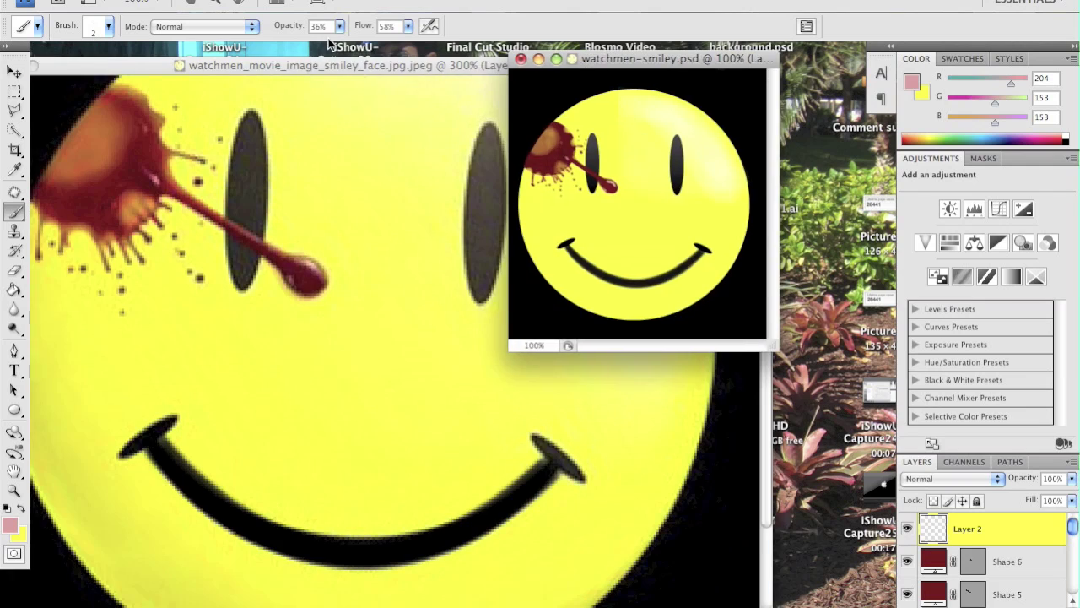